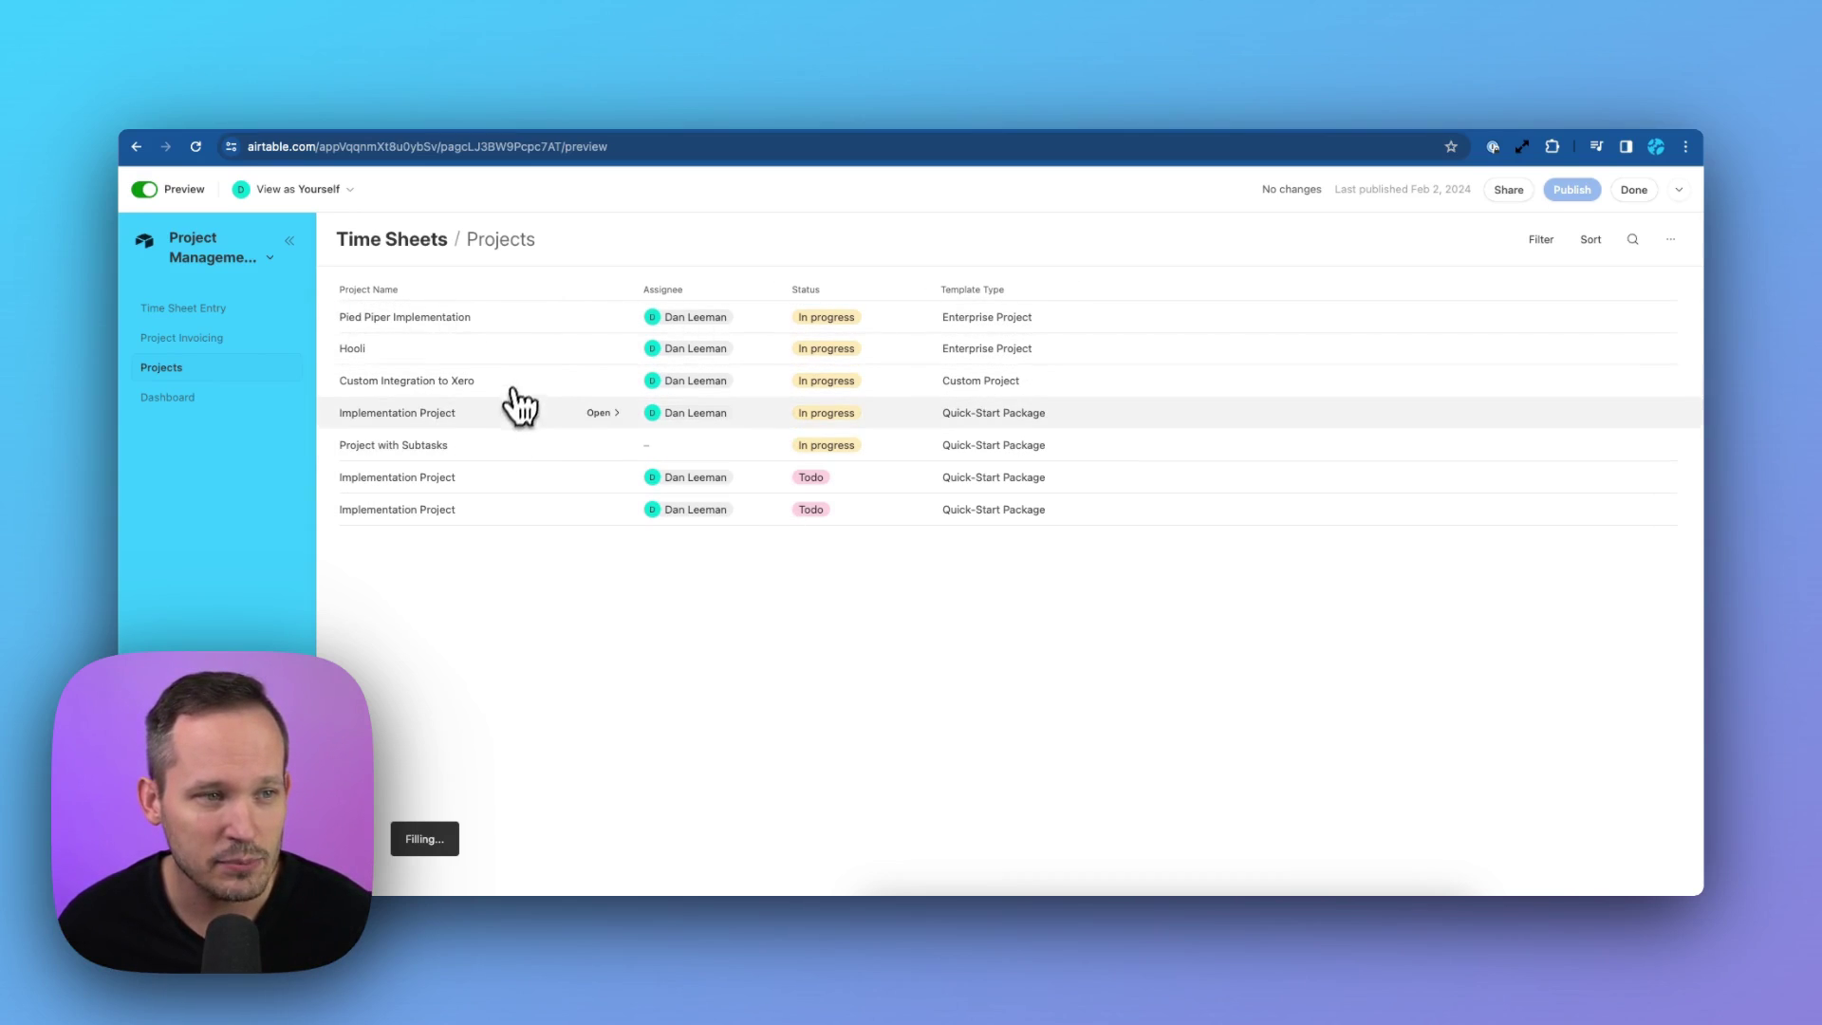
# Open the Pied Piper Implementation record and review its fields, Progress group and linked tasks.
pyautogui.click(595, 319)
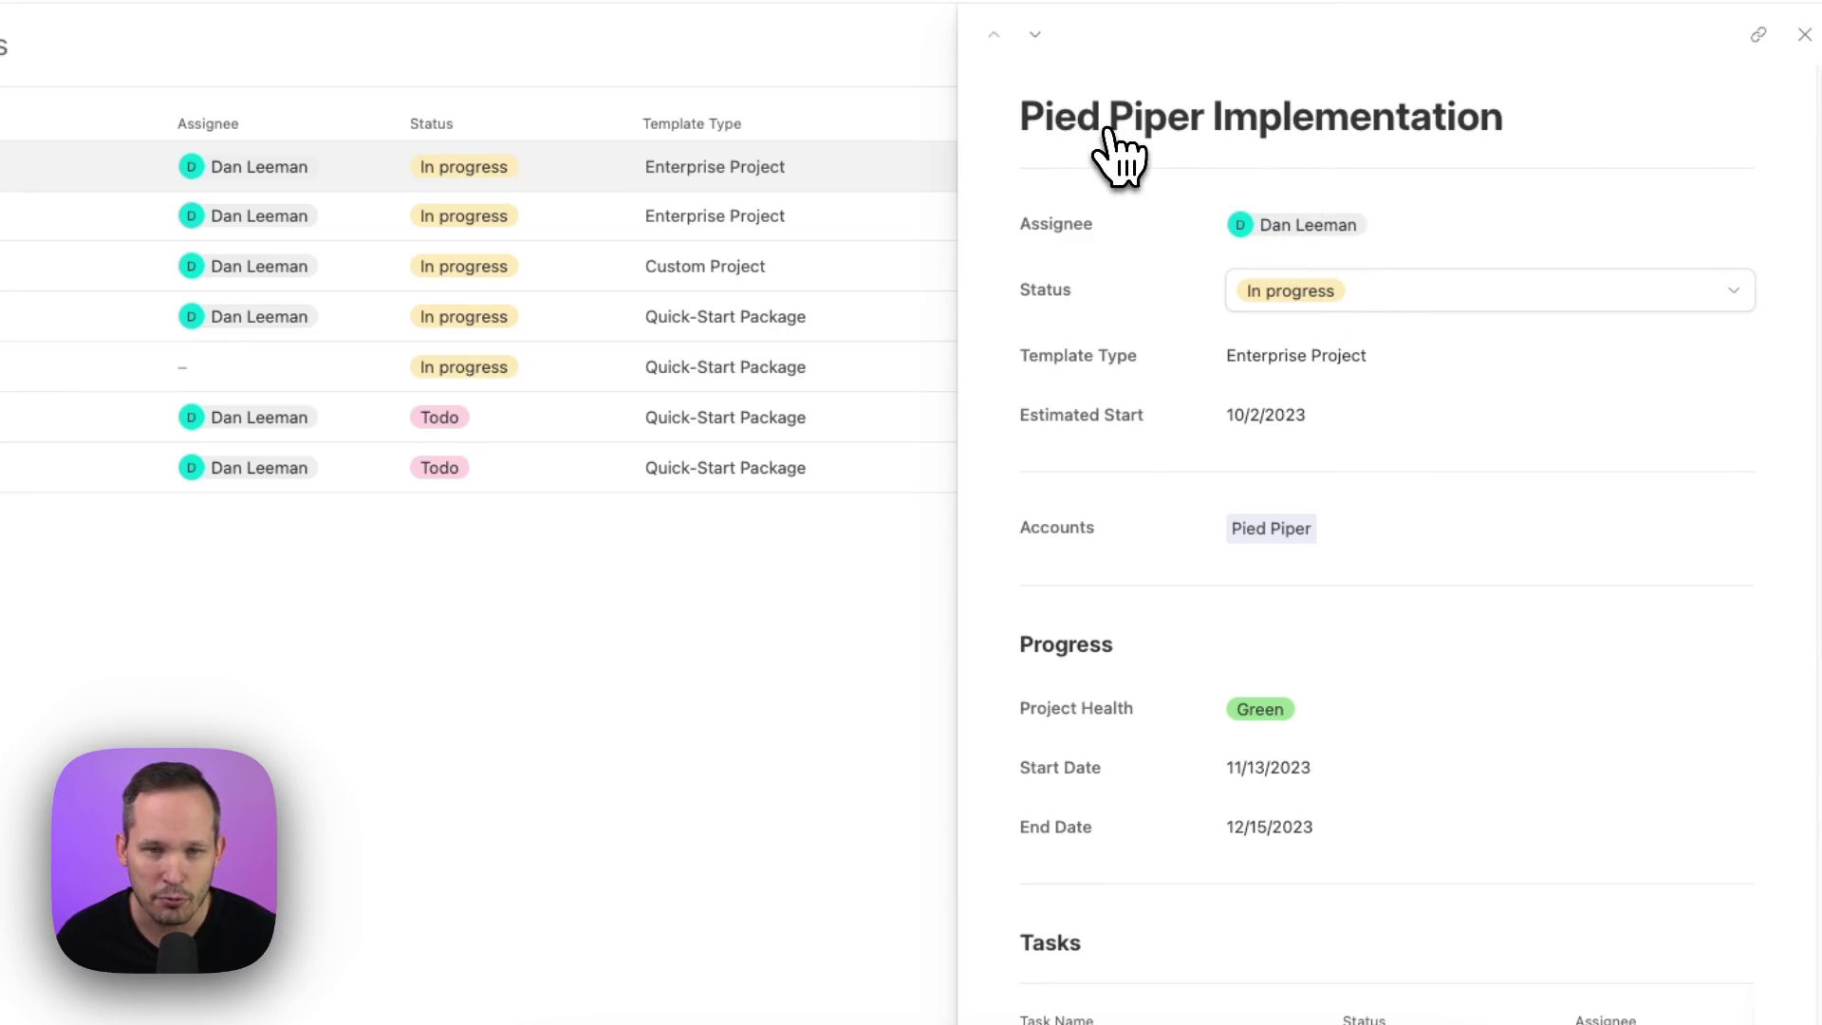
pyautogui.scroll(-6, 1343, 431)
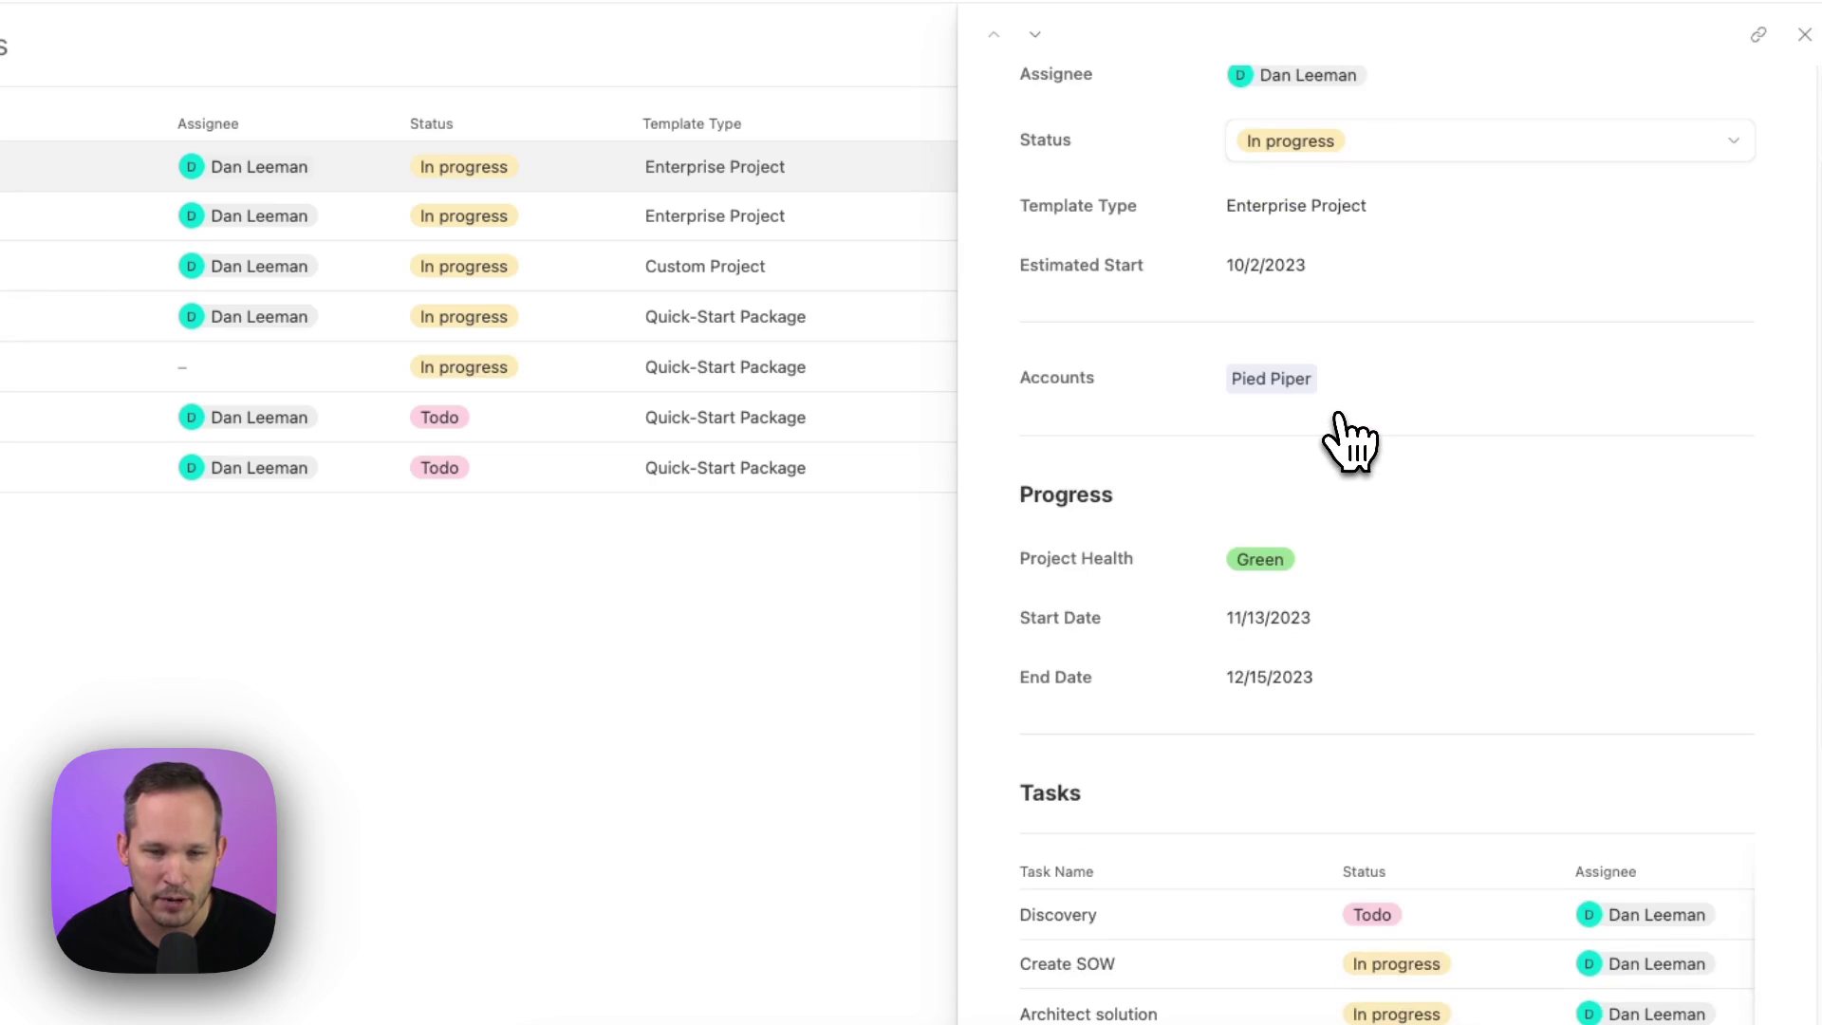
pyautogui.scroll(6, 1456, 327)
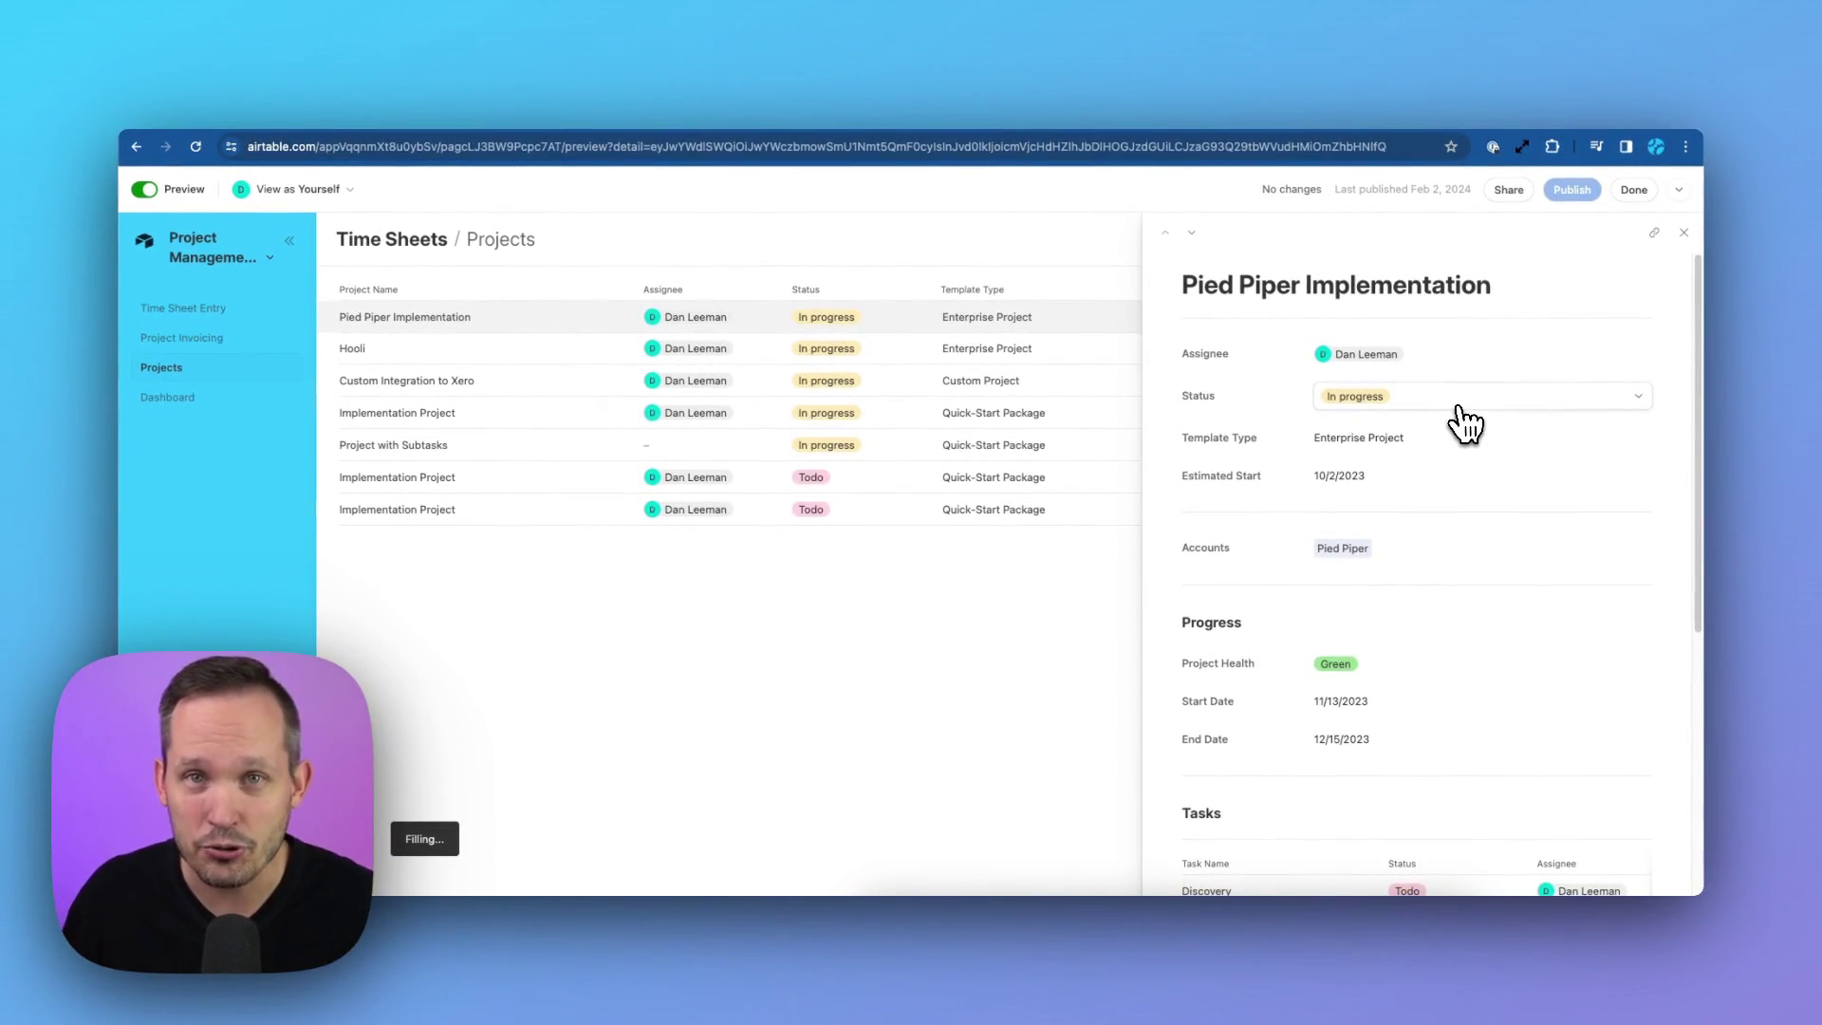
pyautogui.scroll(-2, 1465, 424)
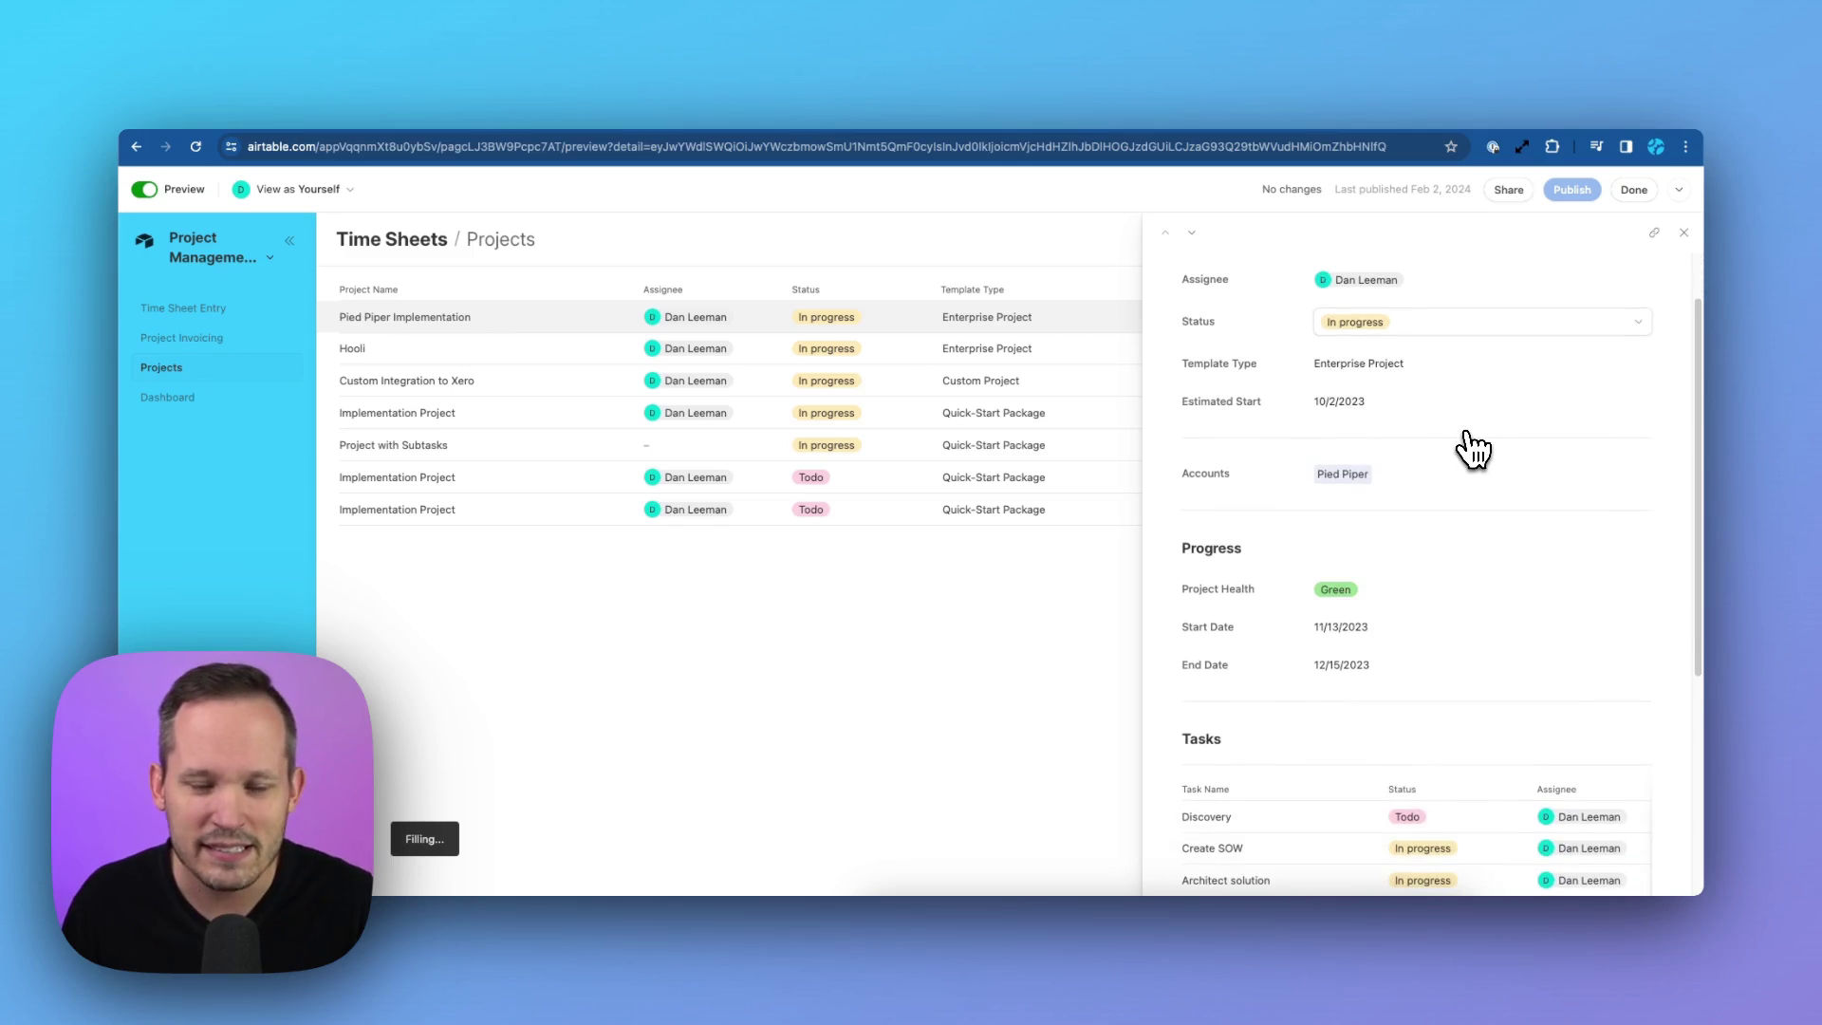
pyautogui.scroll(-1, 1474, 450)
pyautogui.scroll(3, 1473, 450)
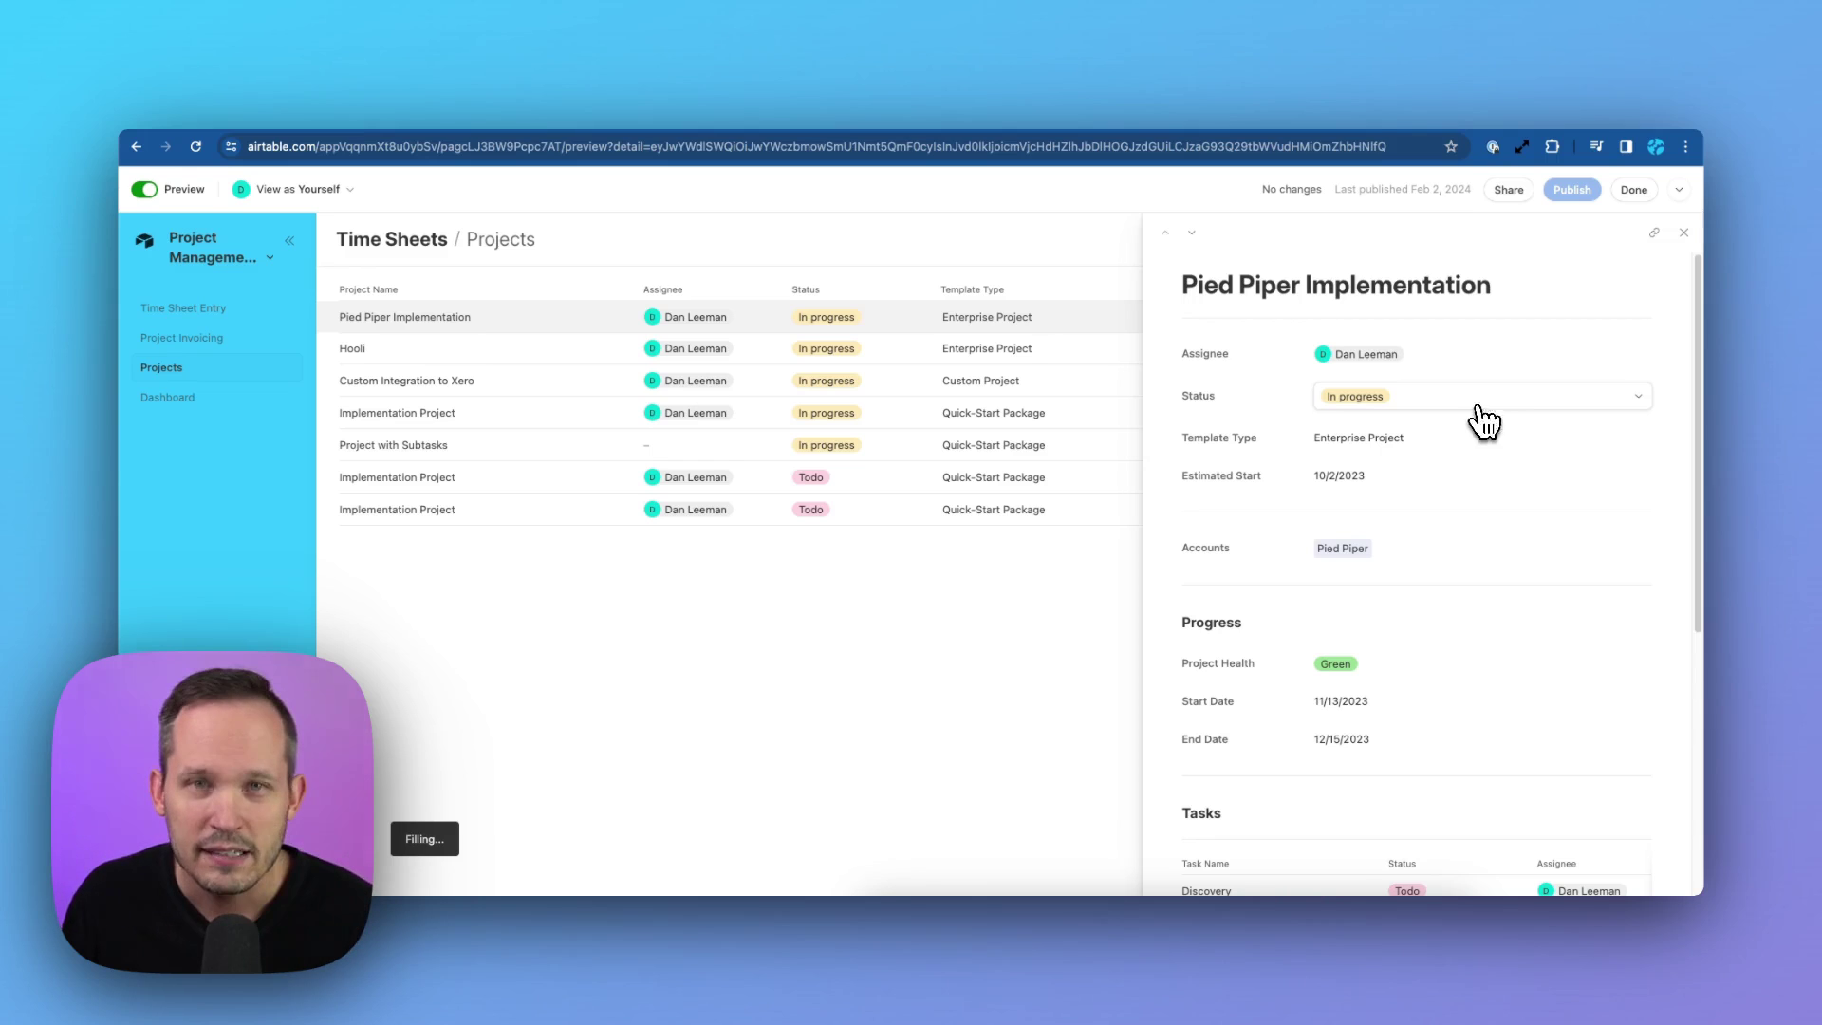
# Switch Pied Piper Implementation's Status to Todo, then back to In progress, and check Progress and Tasks.
pyautogui.click(1478, 406)
pyautogui.click(1411, 493)
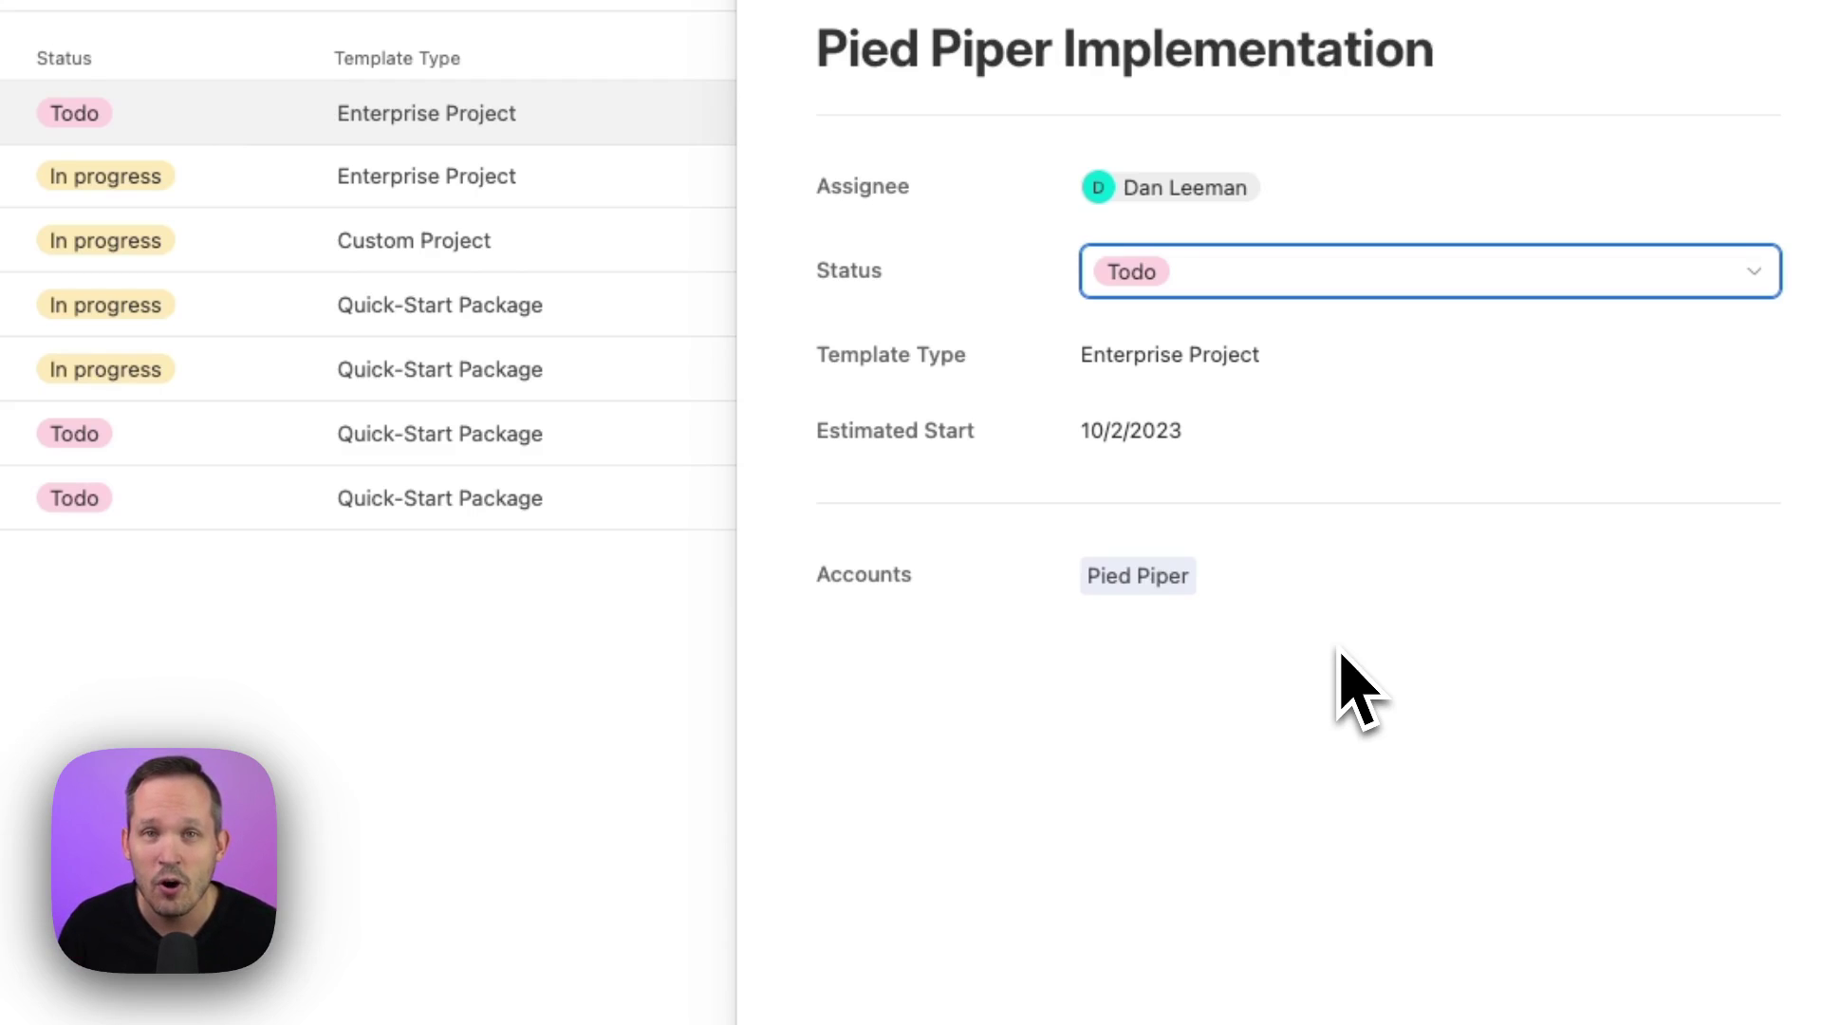
pyautogui.click(1307, 284)
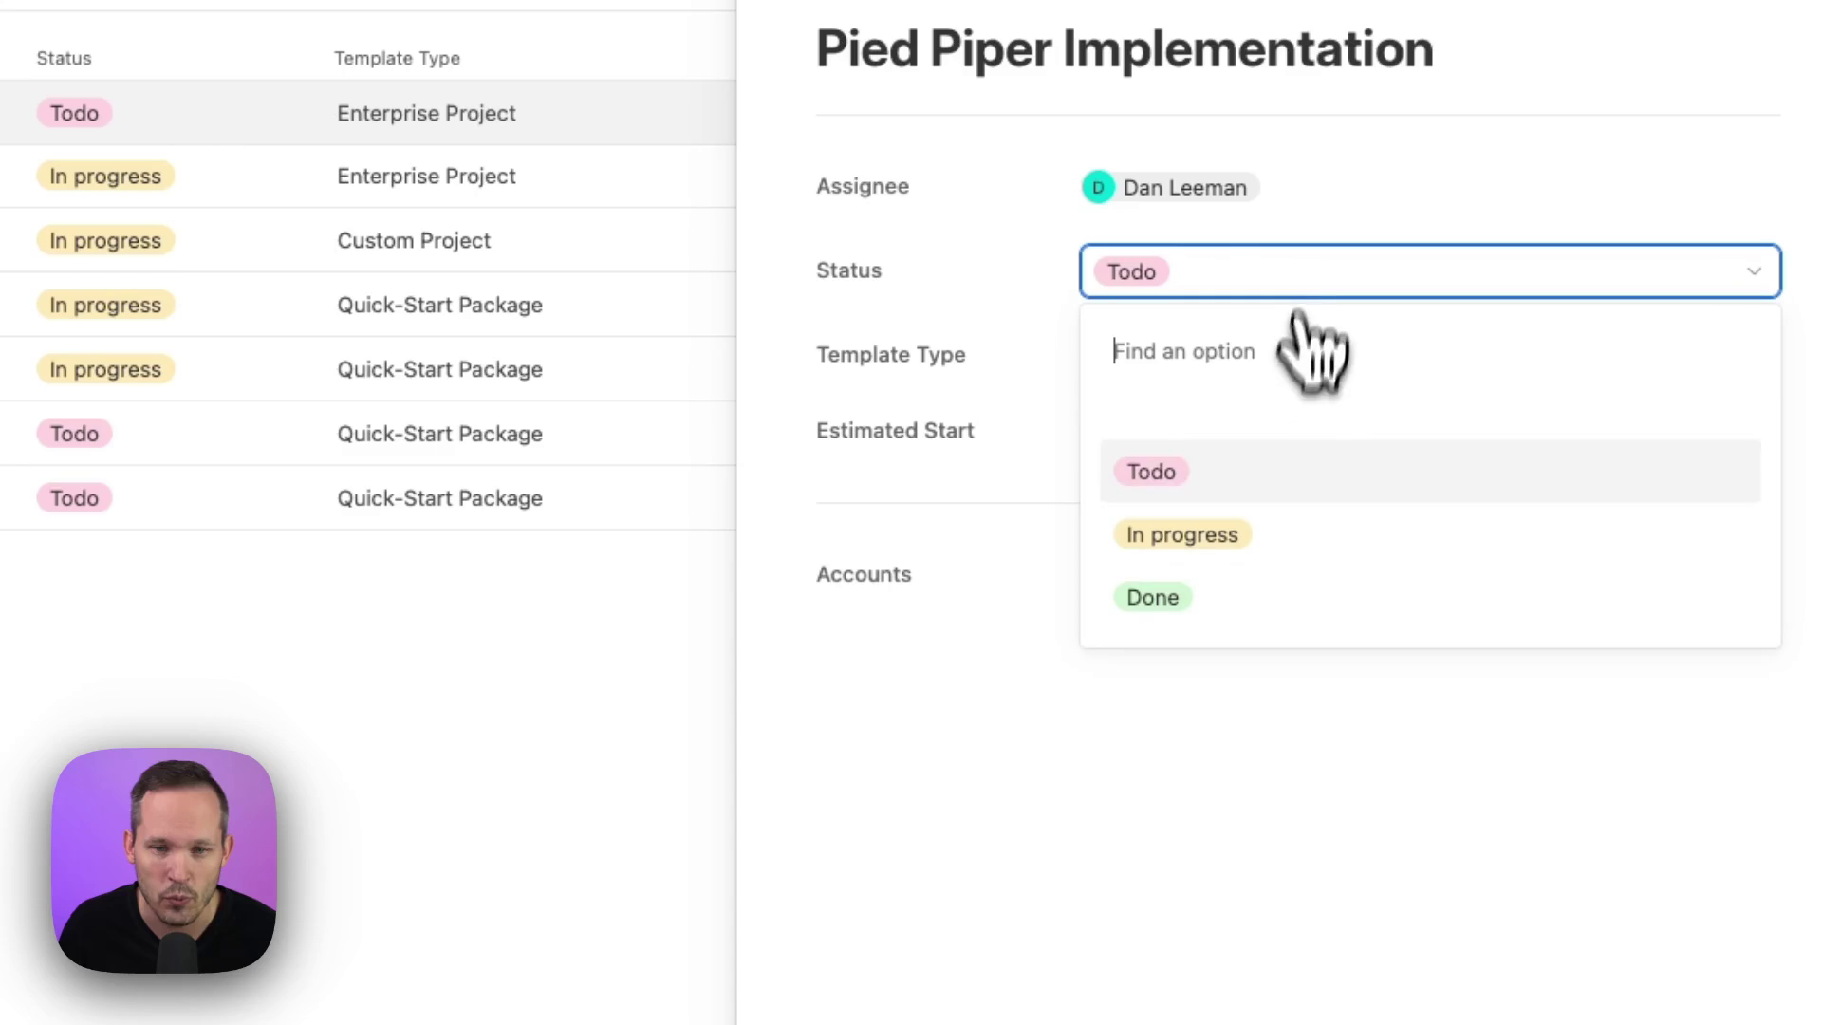
pyautogui.click(1276, 536)
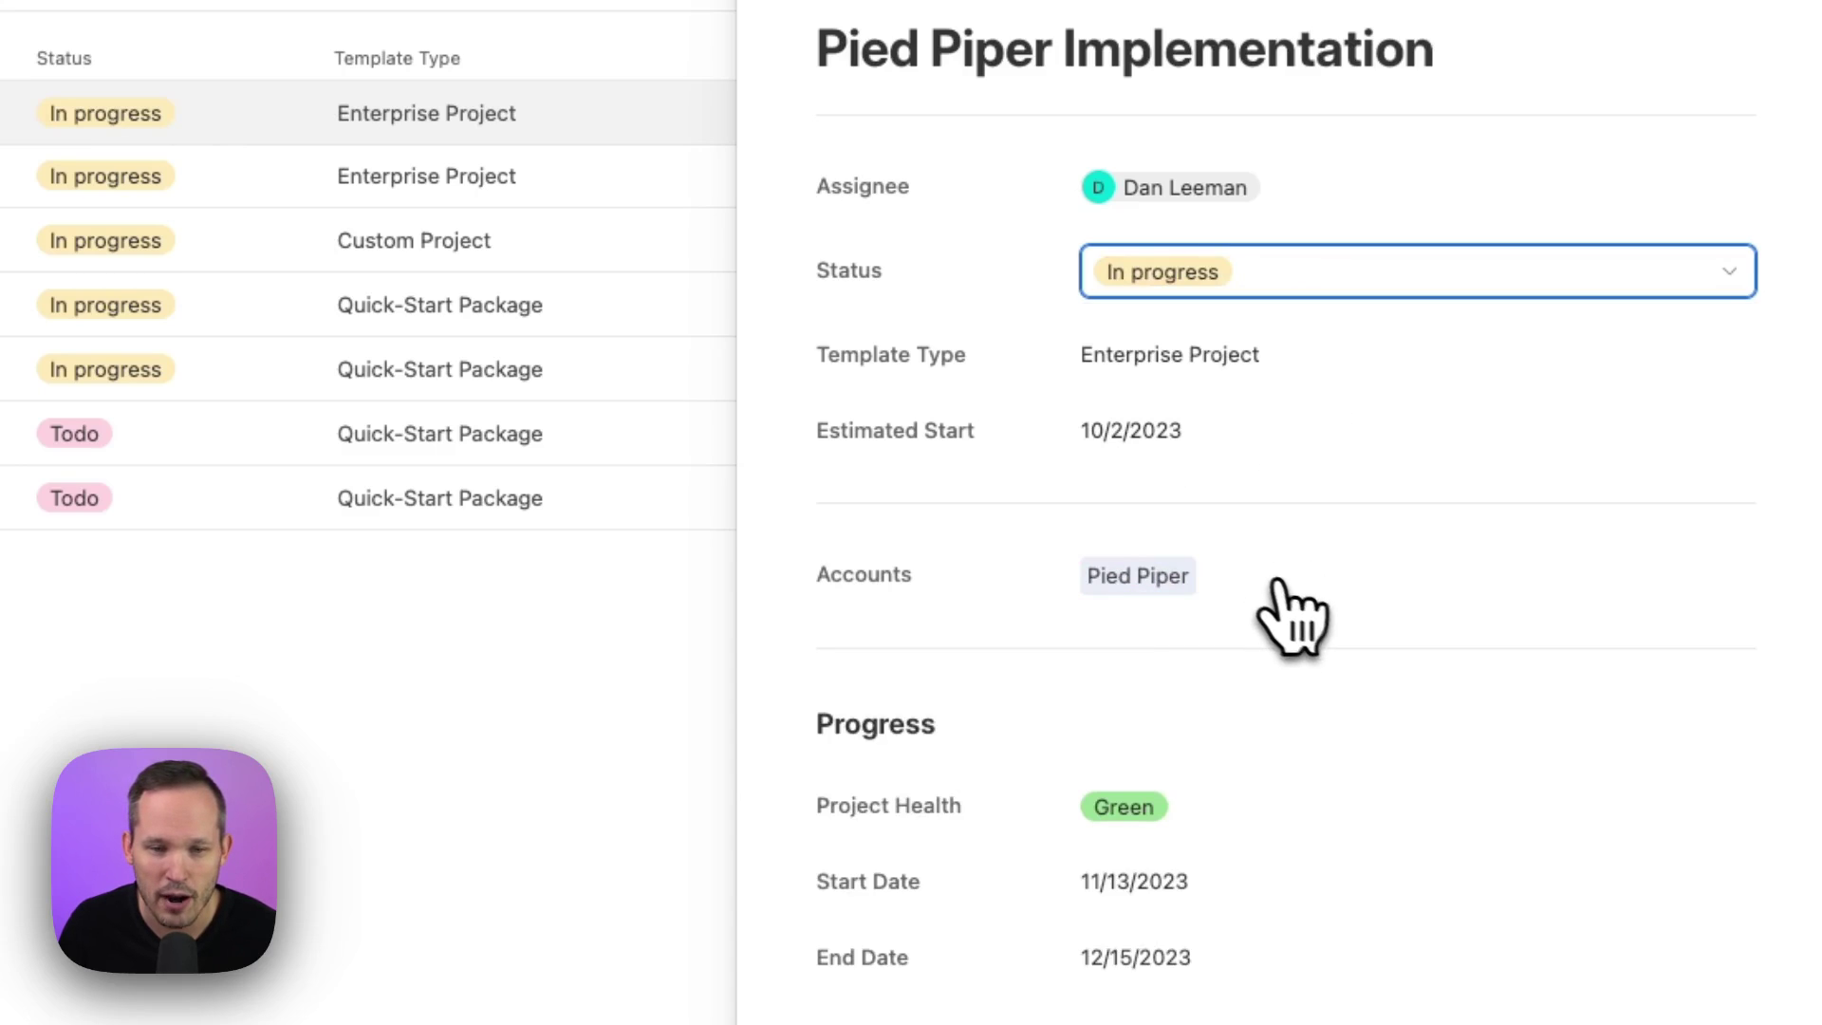
pyautogui.scroll(-5, 1282, 586)
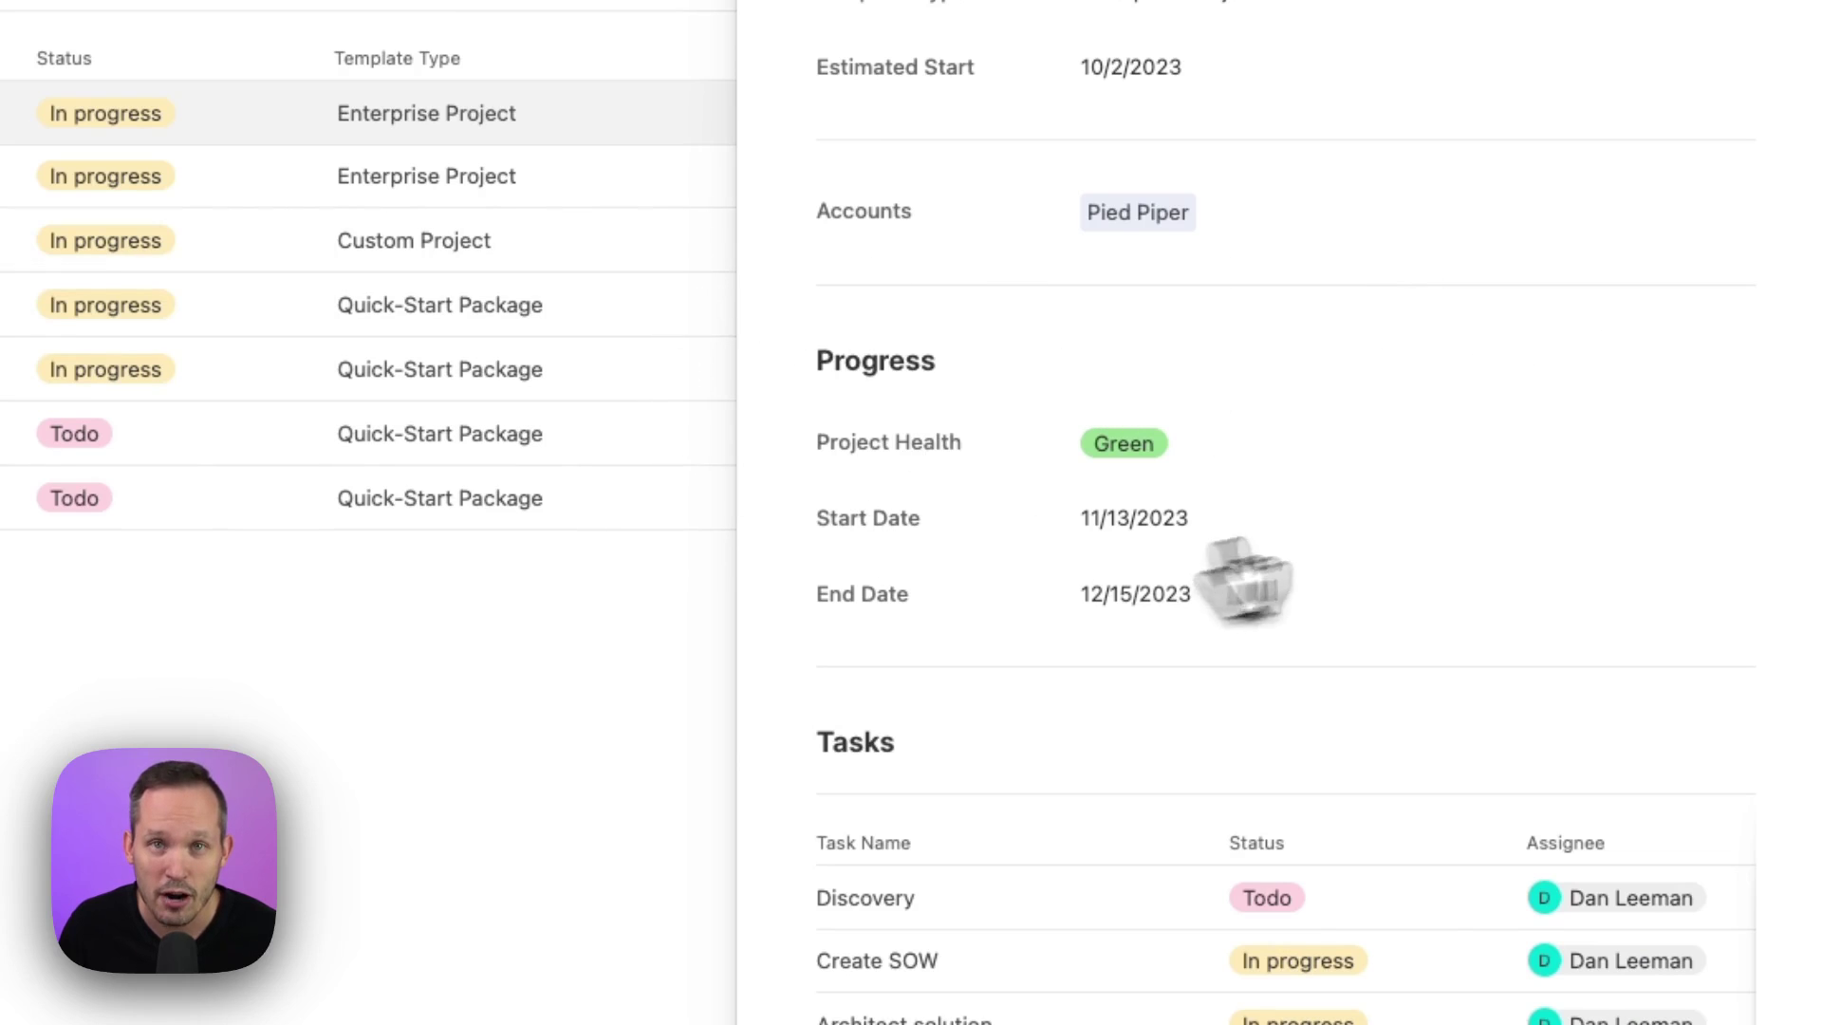
pyautogui.scroll(-3, 1281, 588)
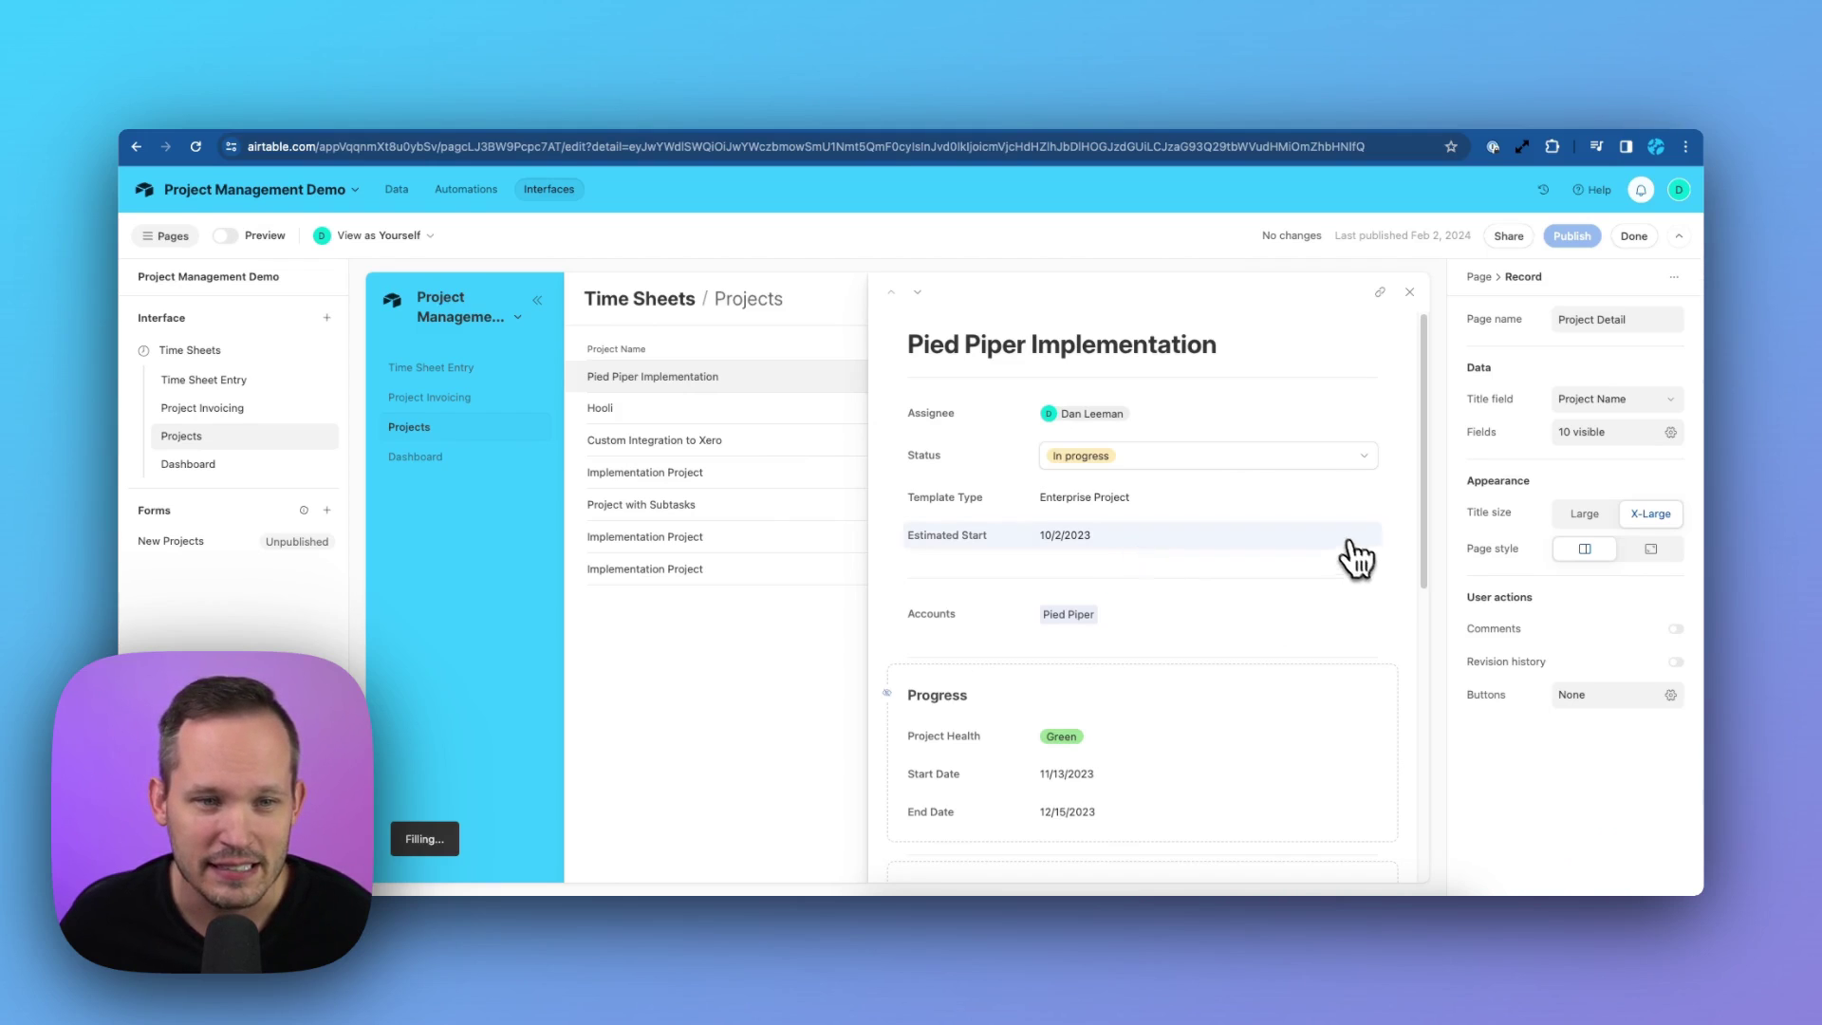
# Inspect the Progress group's visibility rule, which shows it only when Status is In progress.
pyautogui.moveTo(1346, 553); pyautogui.dragTo(750, 419)
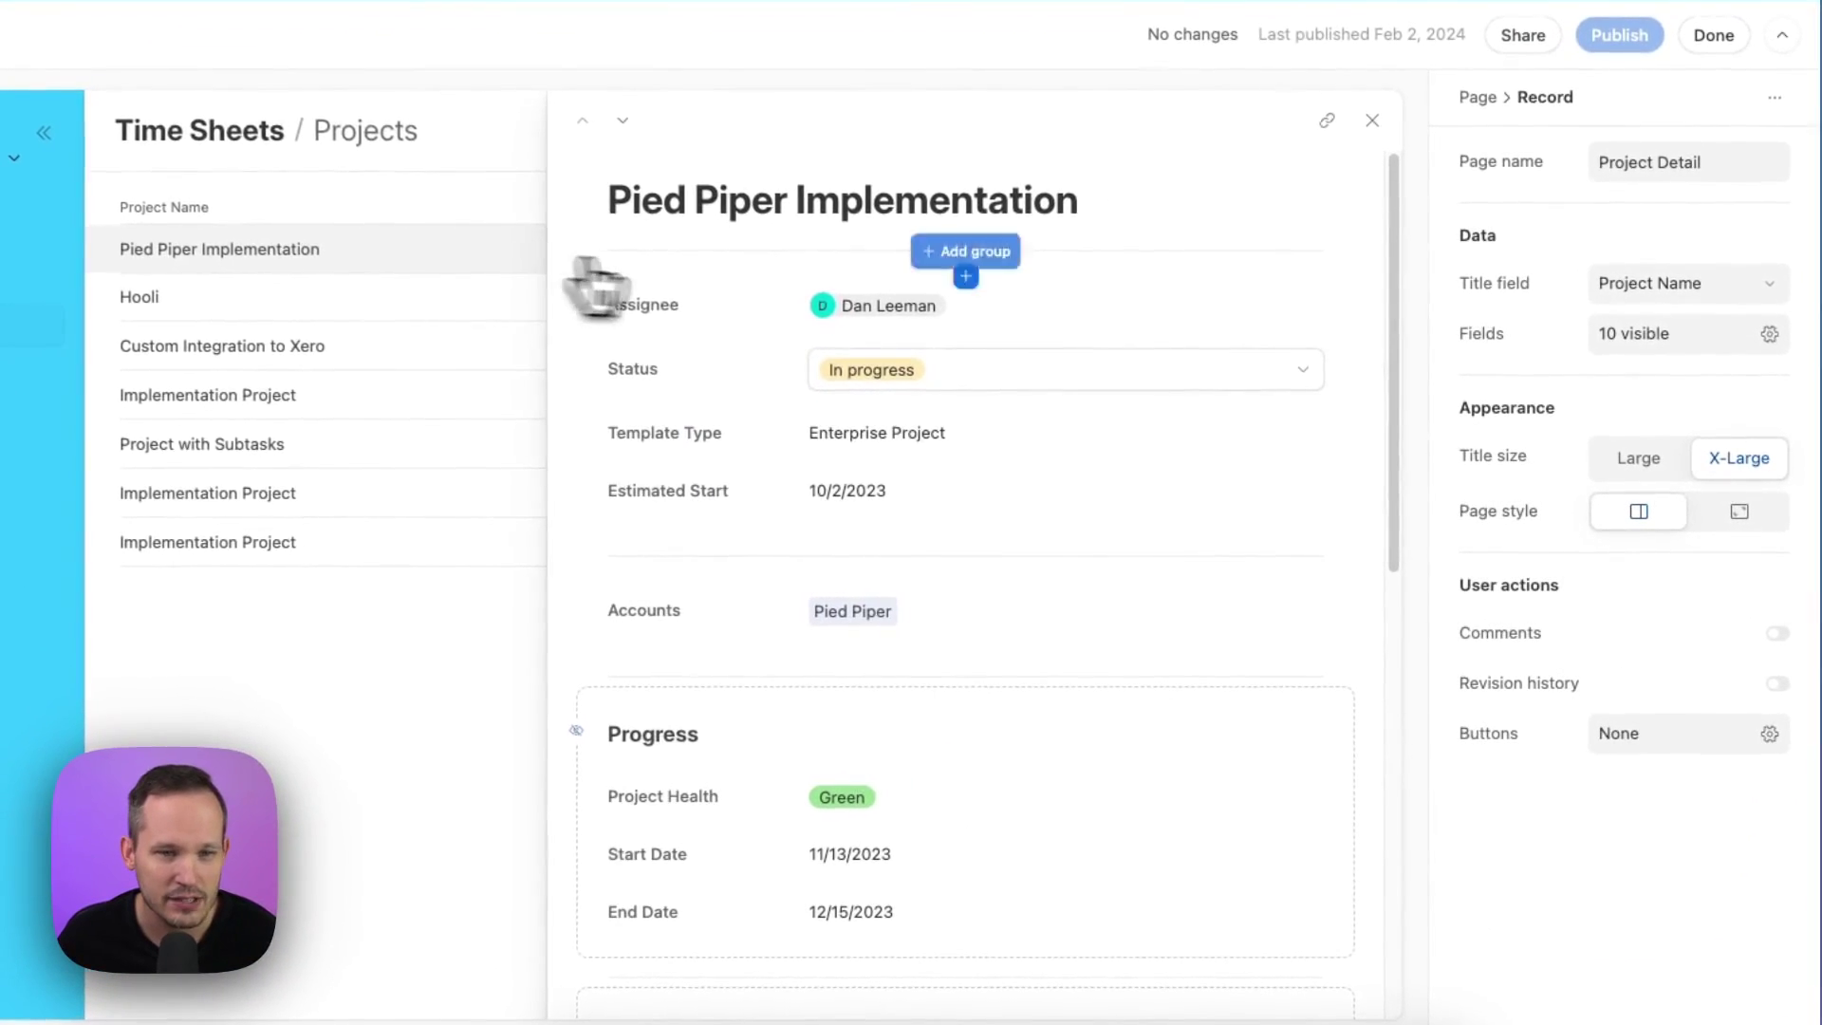
pyautogui.scroll(-2, 1253, 480)
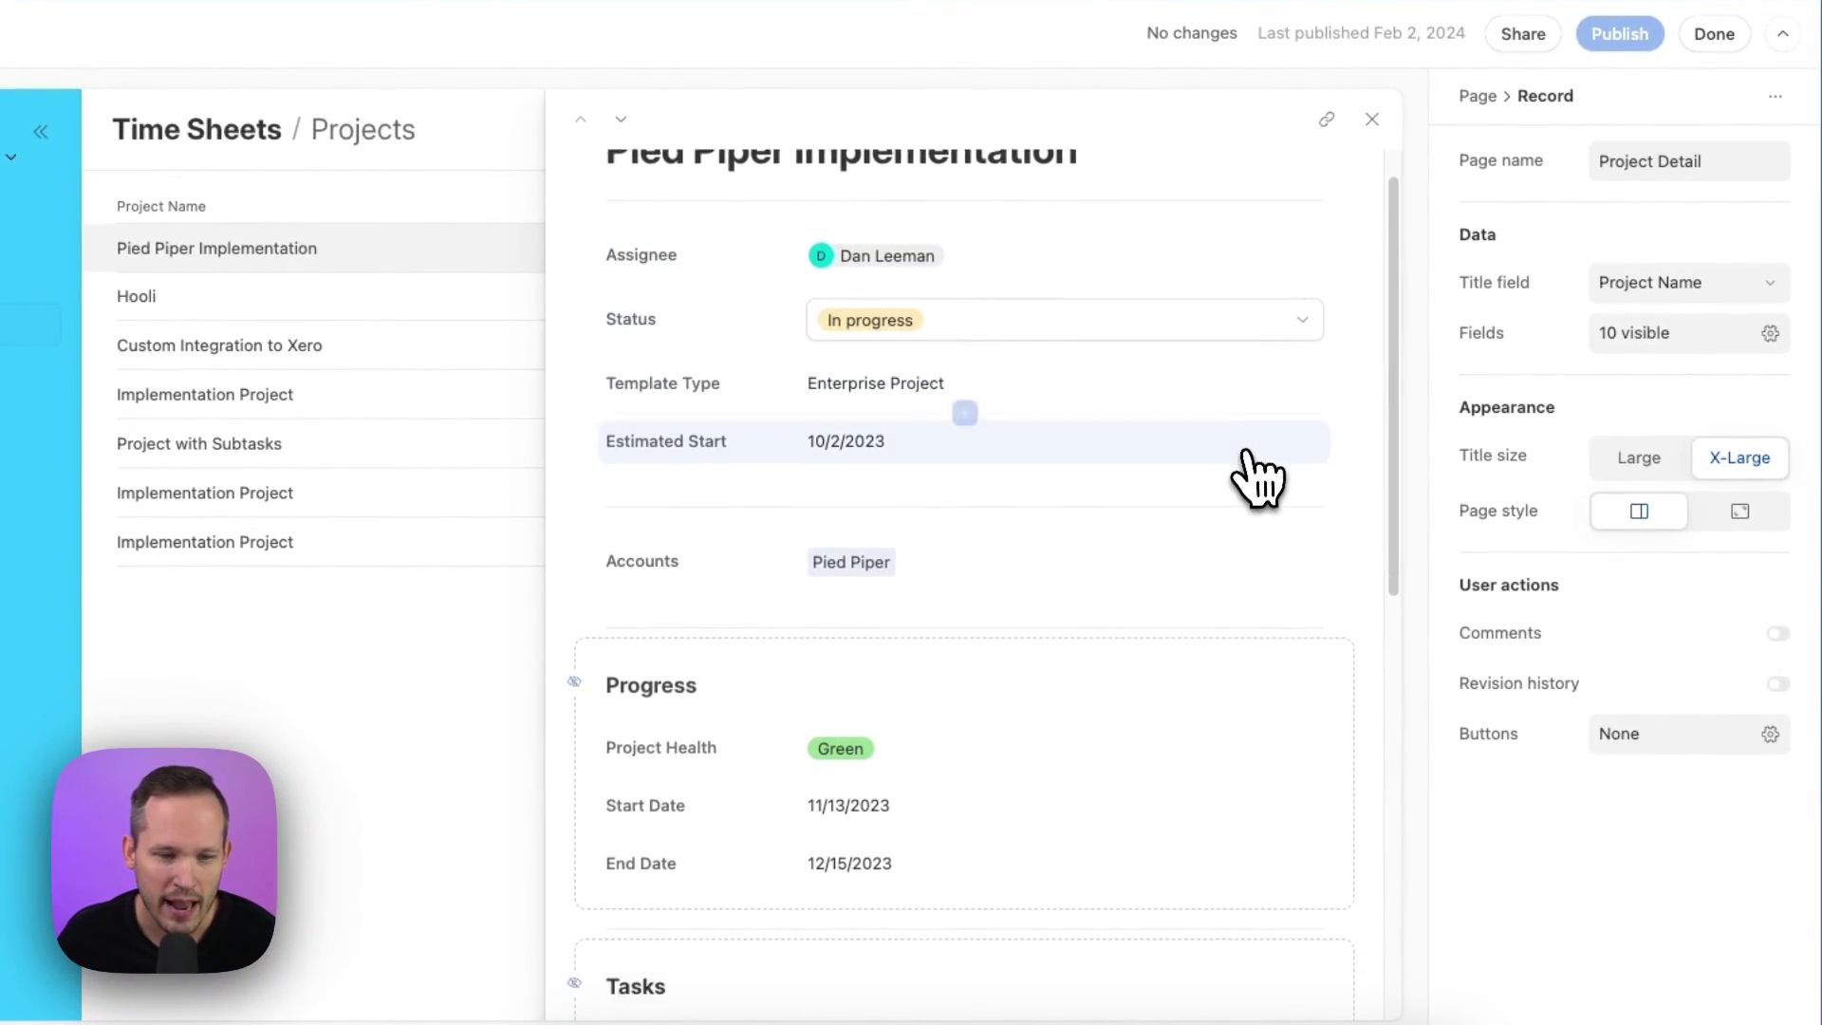
pyautogui.scroll(-1, 986, 721)
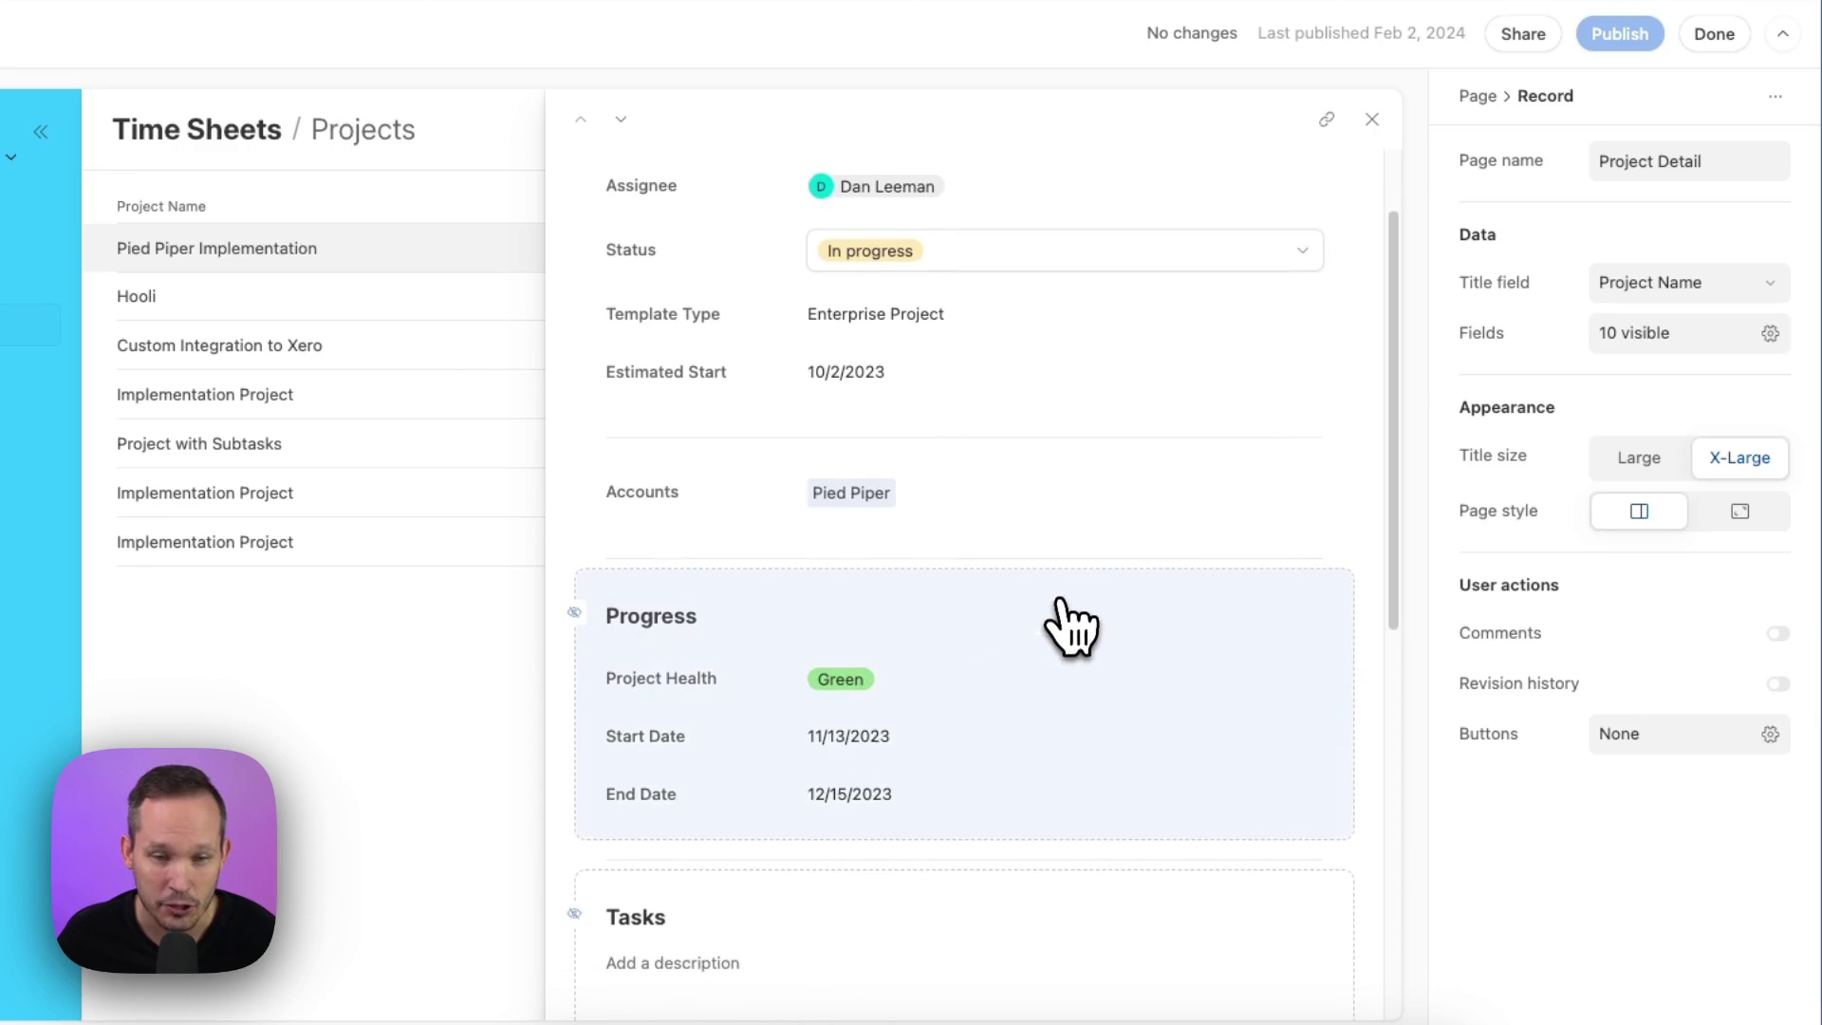
pyautogui.click(1063, 595)
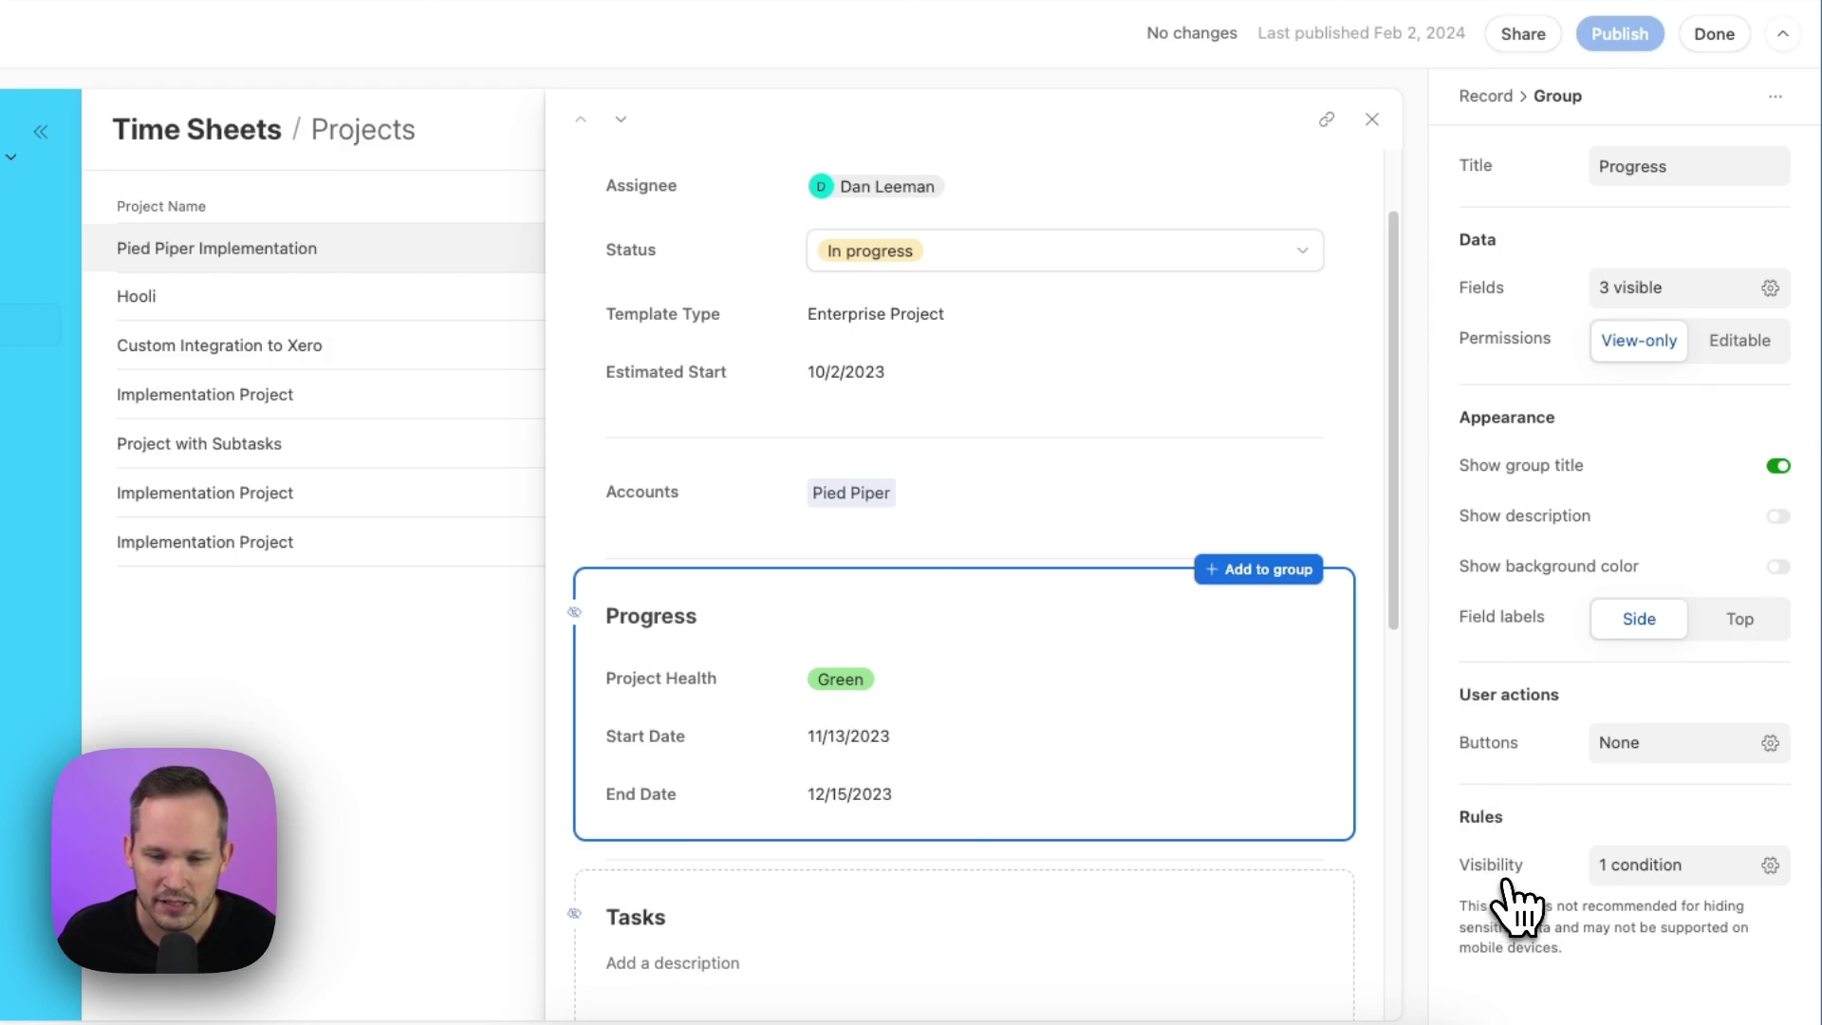
pyautogui.click(1769, 864)
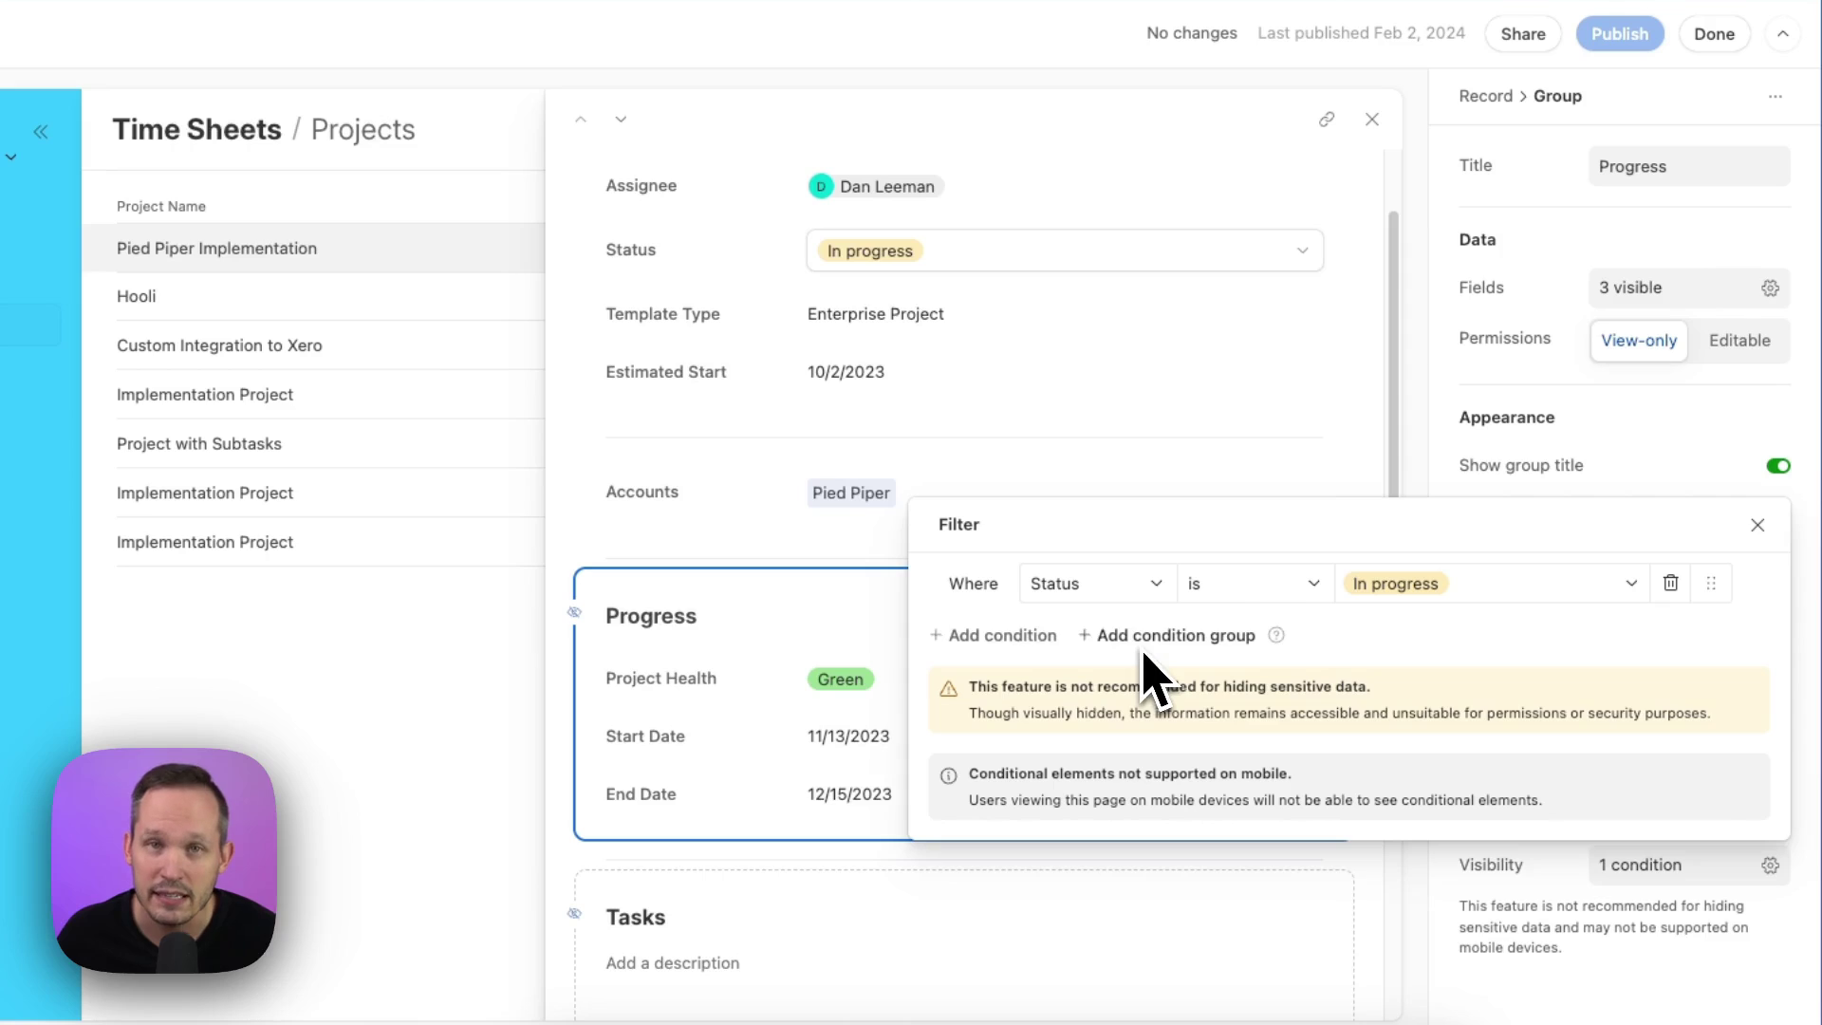
pyautogui.press('Escape')
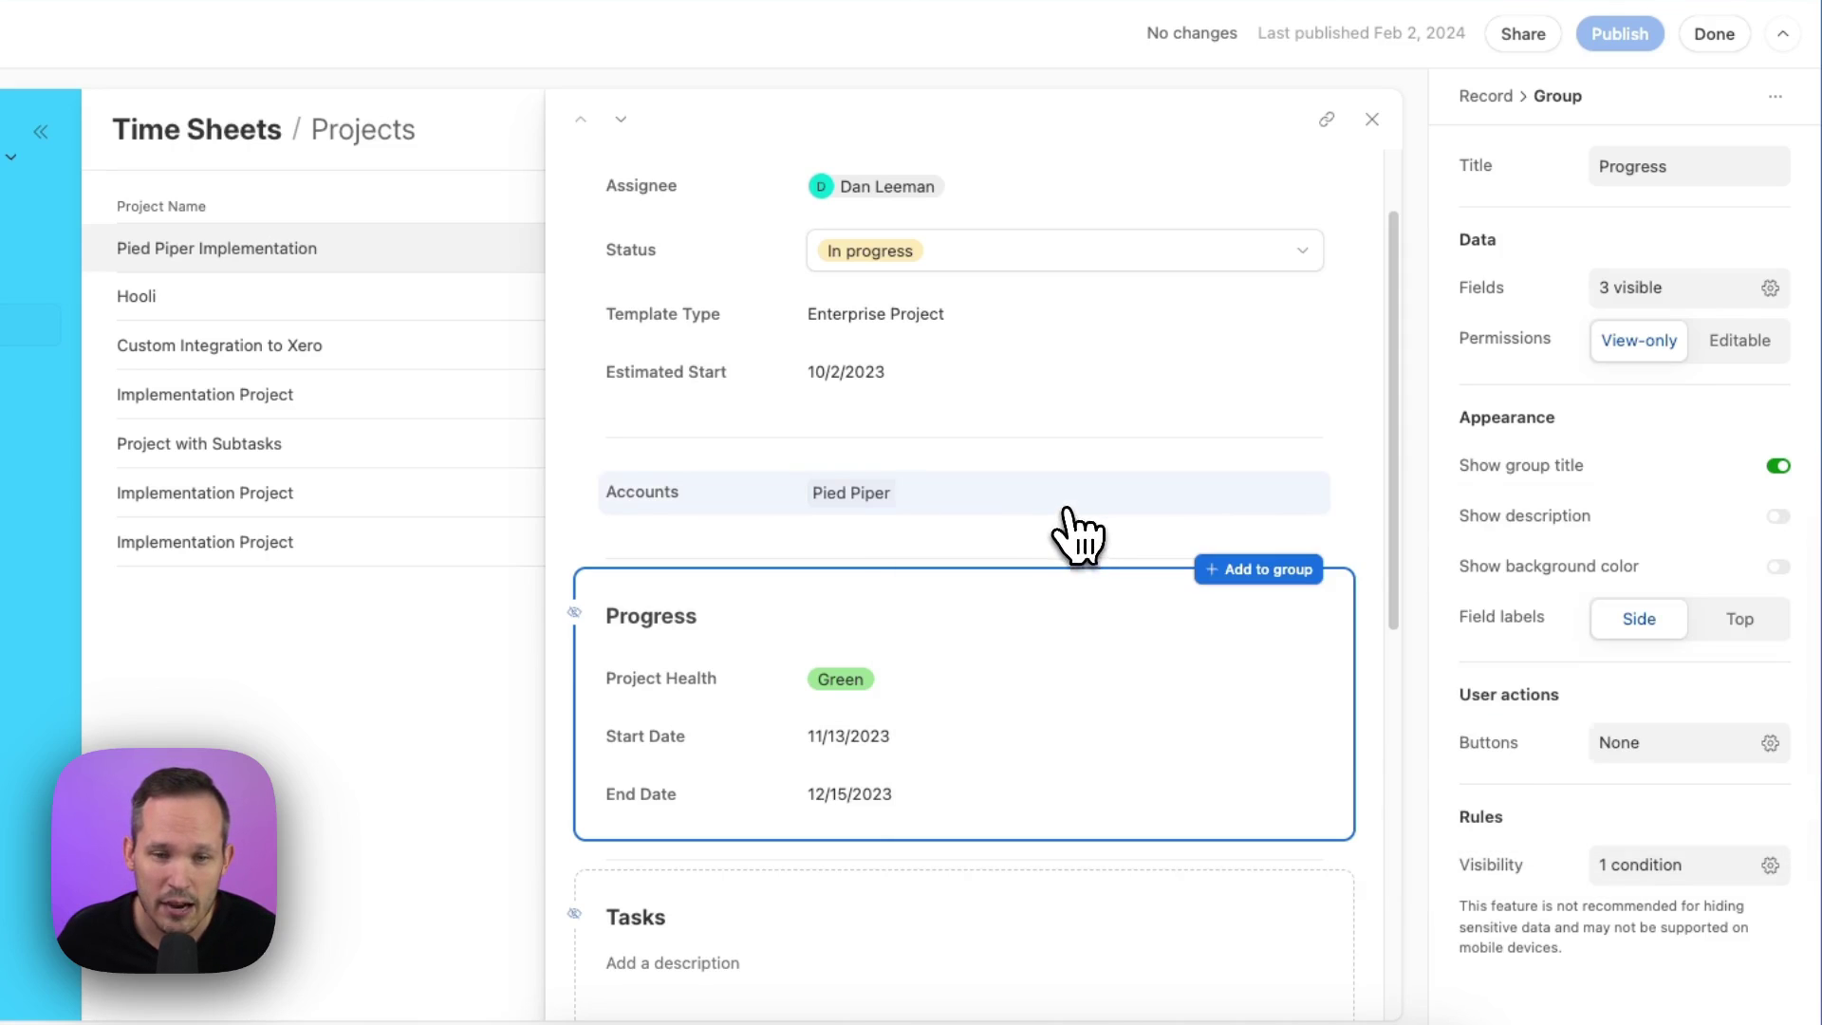
pyautogui.moveTo(1078, 541); pyautogui.dragTo(1210, 567)
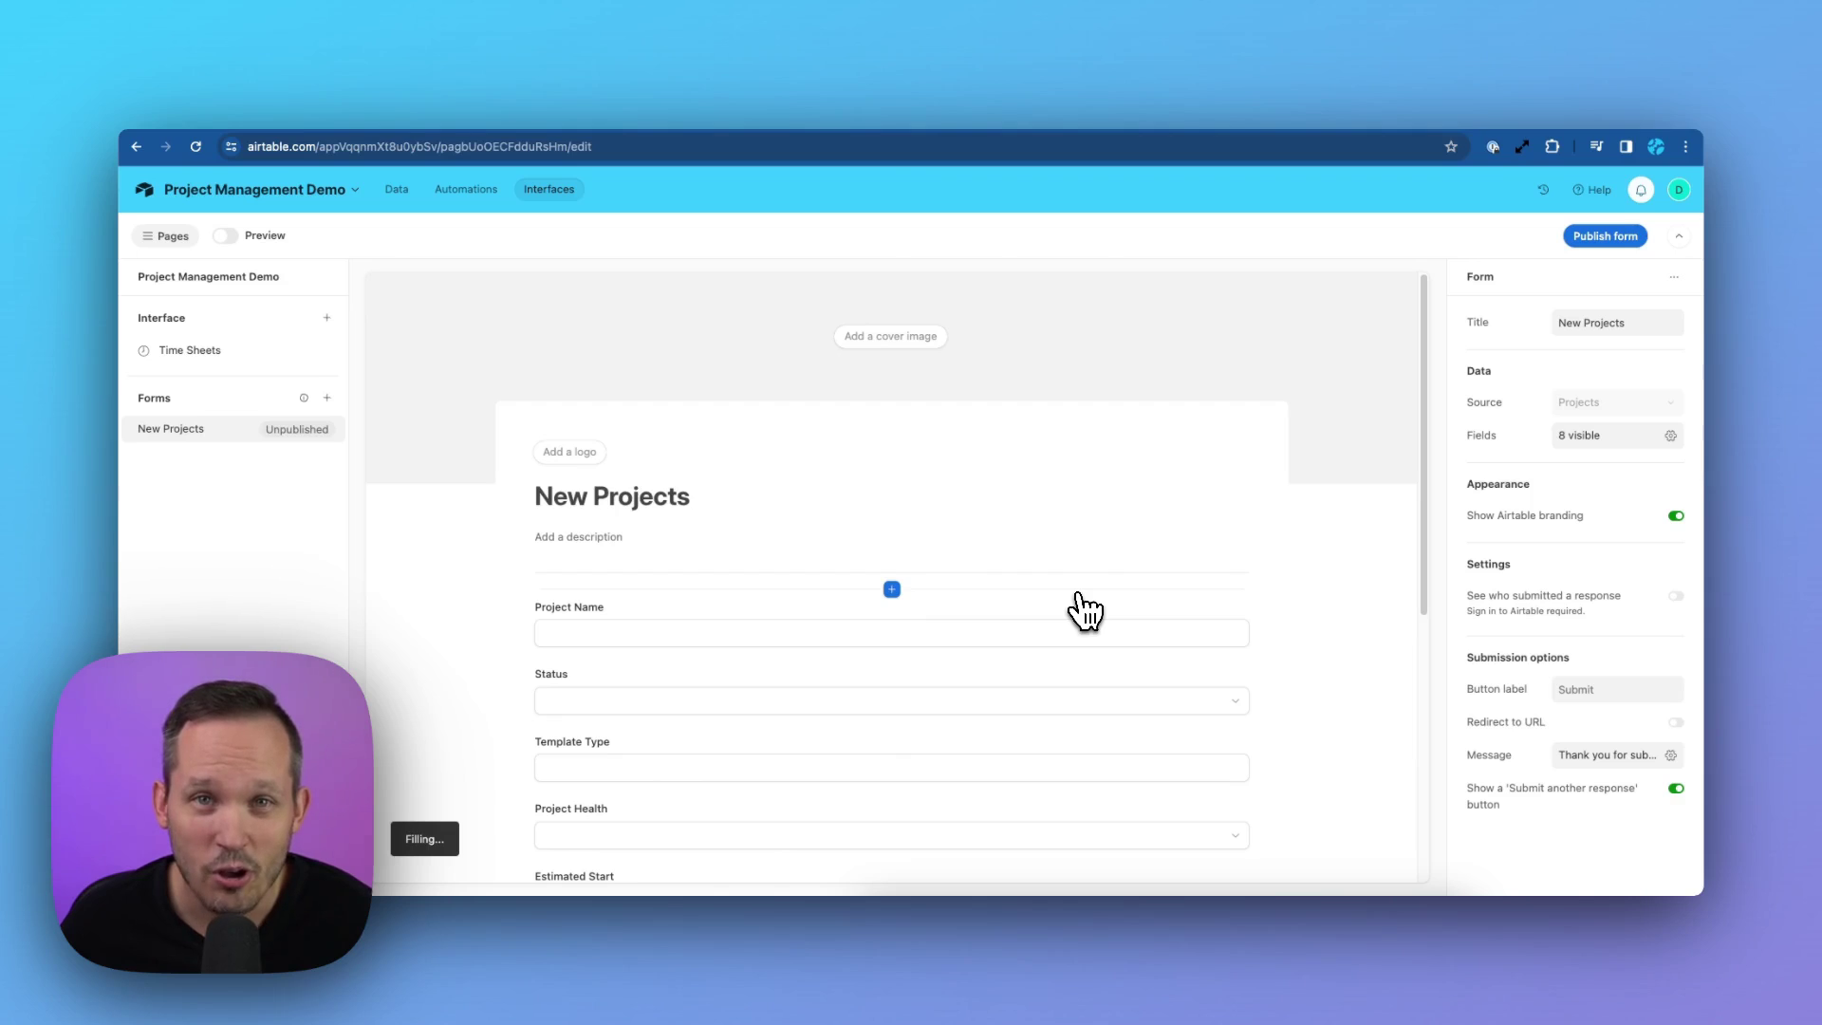
# Select the Status question on the New Projects form.
pyautogui.scroll(-2, 1085, 610)
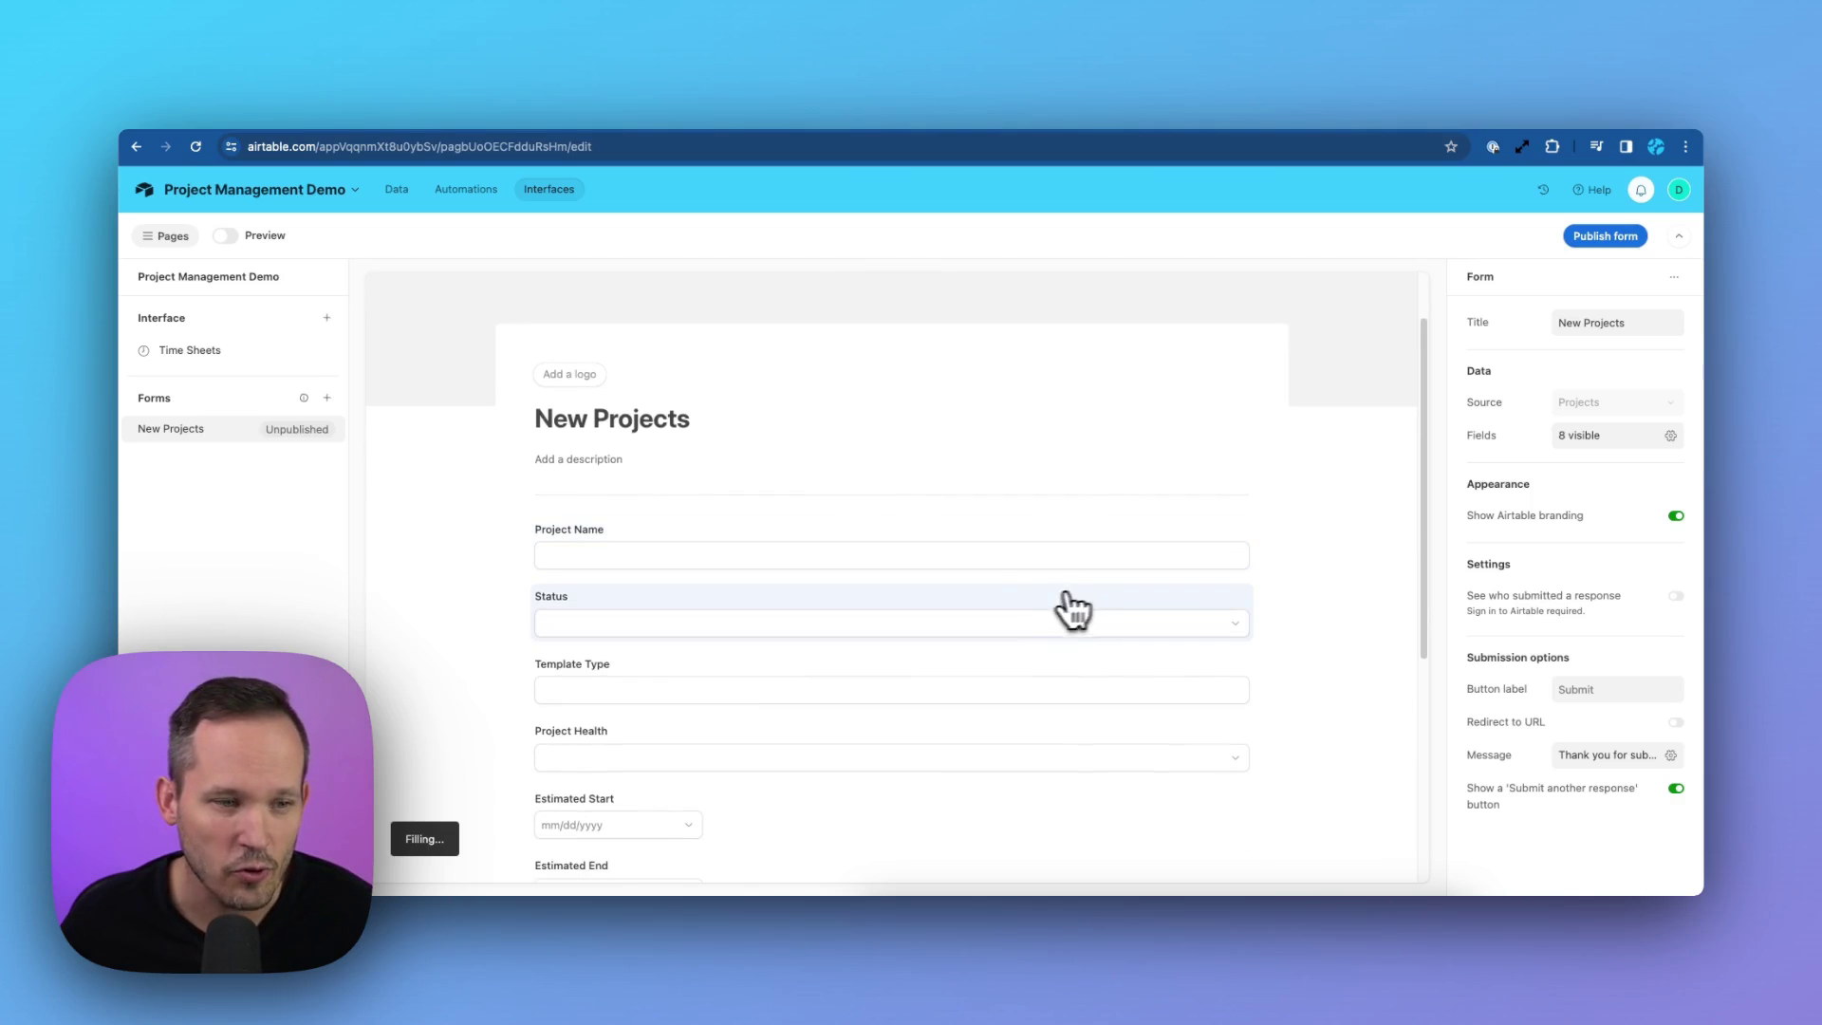
pyautogui.click(1011, 605)
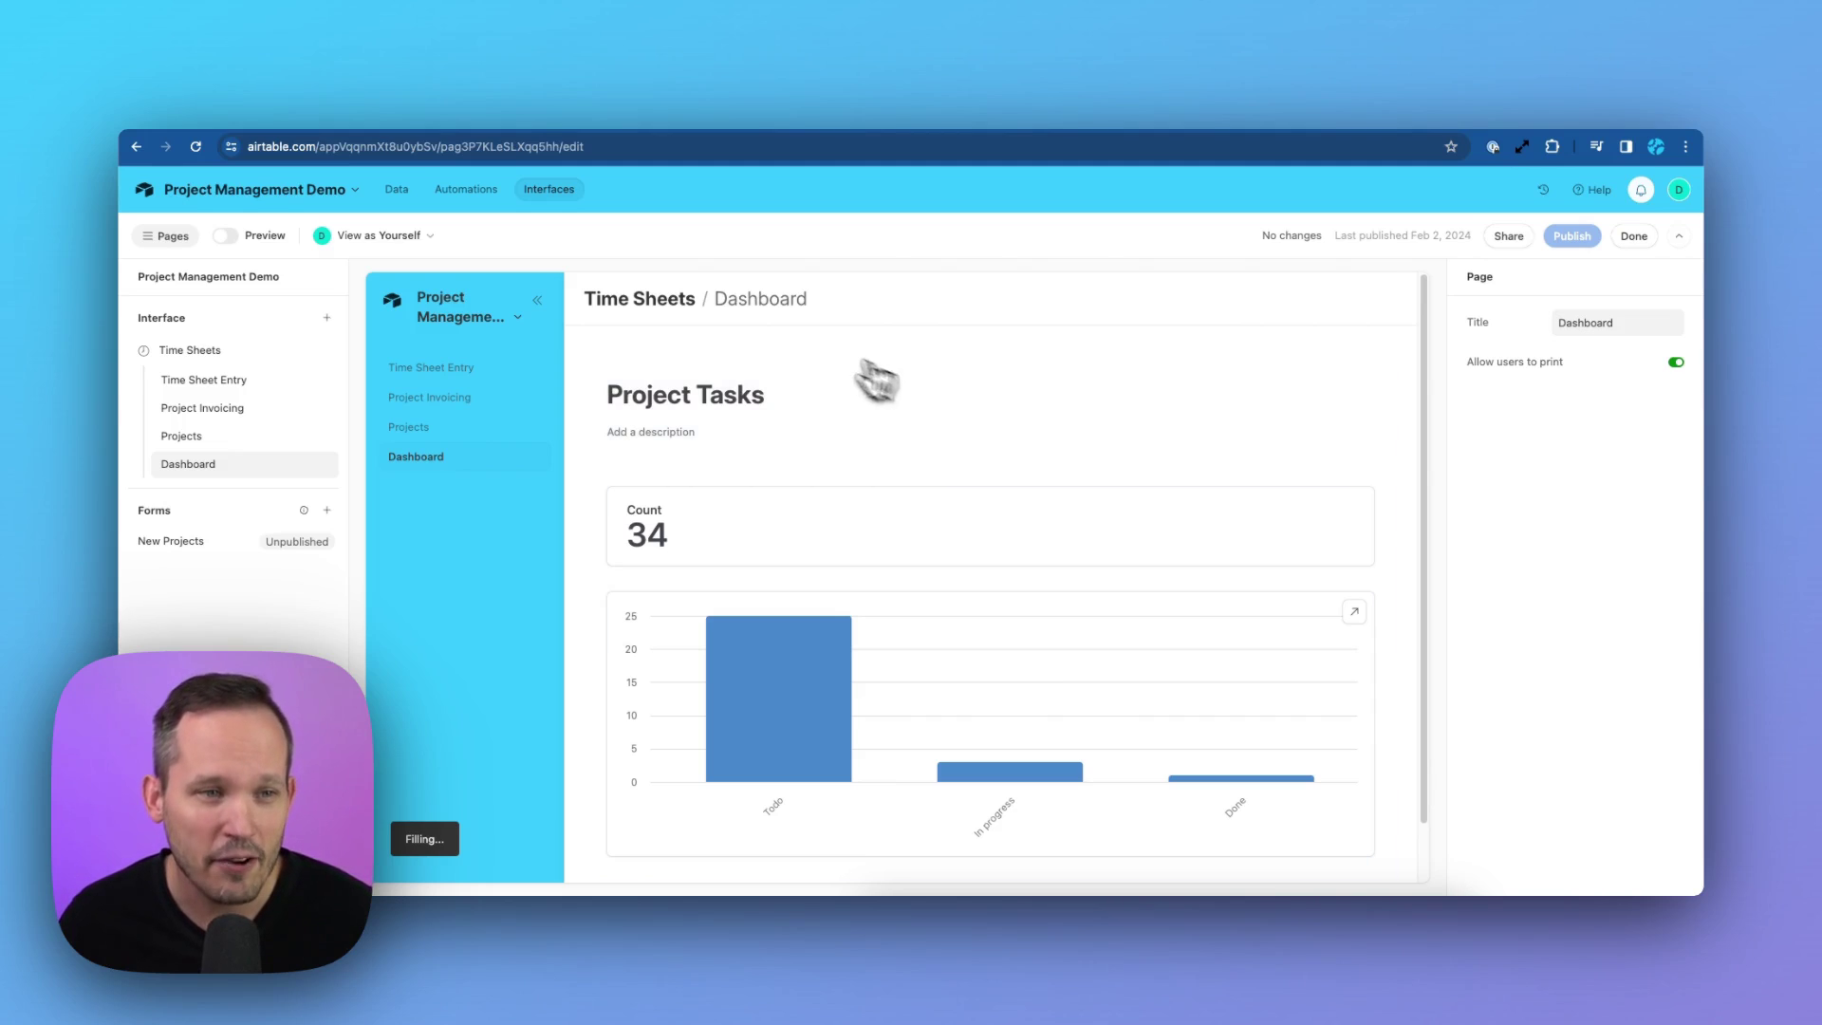
# Toggle the Project Tasks bar chart's 'Click to see underlying tasks' off and back on.
pyautogui.scroll(-1, 949, 455)
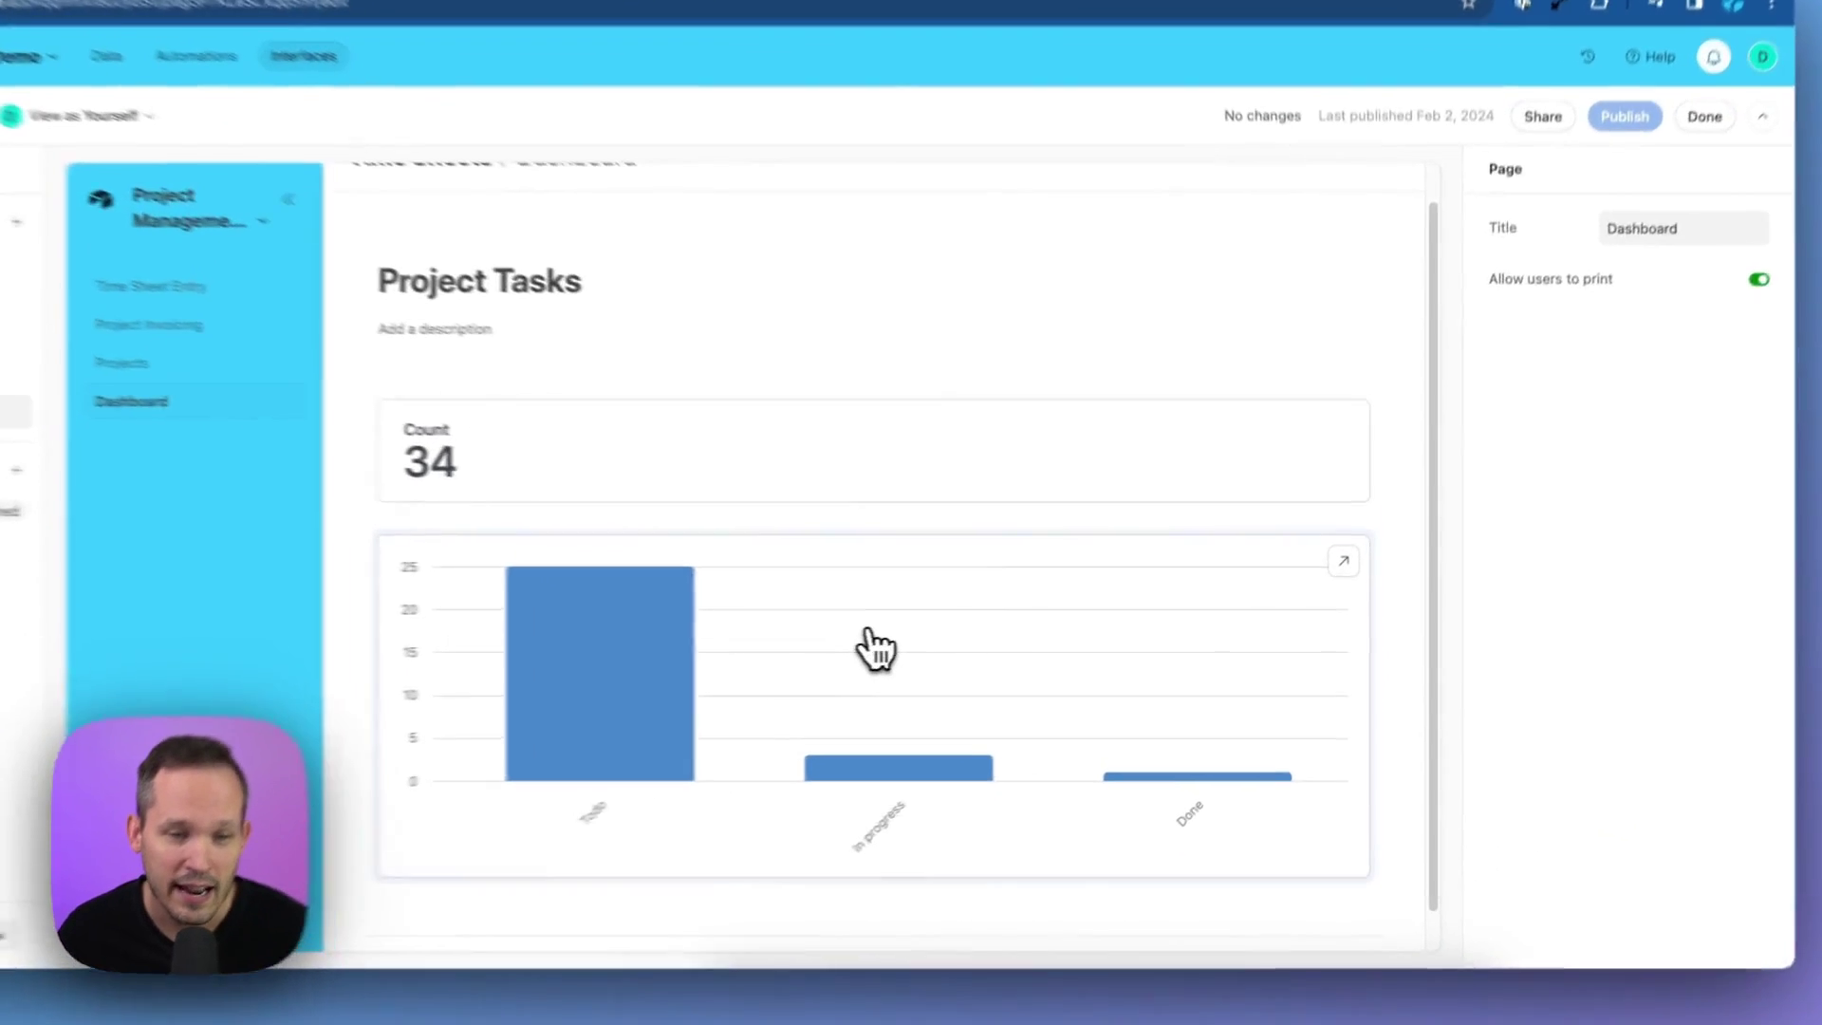
pyautogui.click(1006, 649)
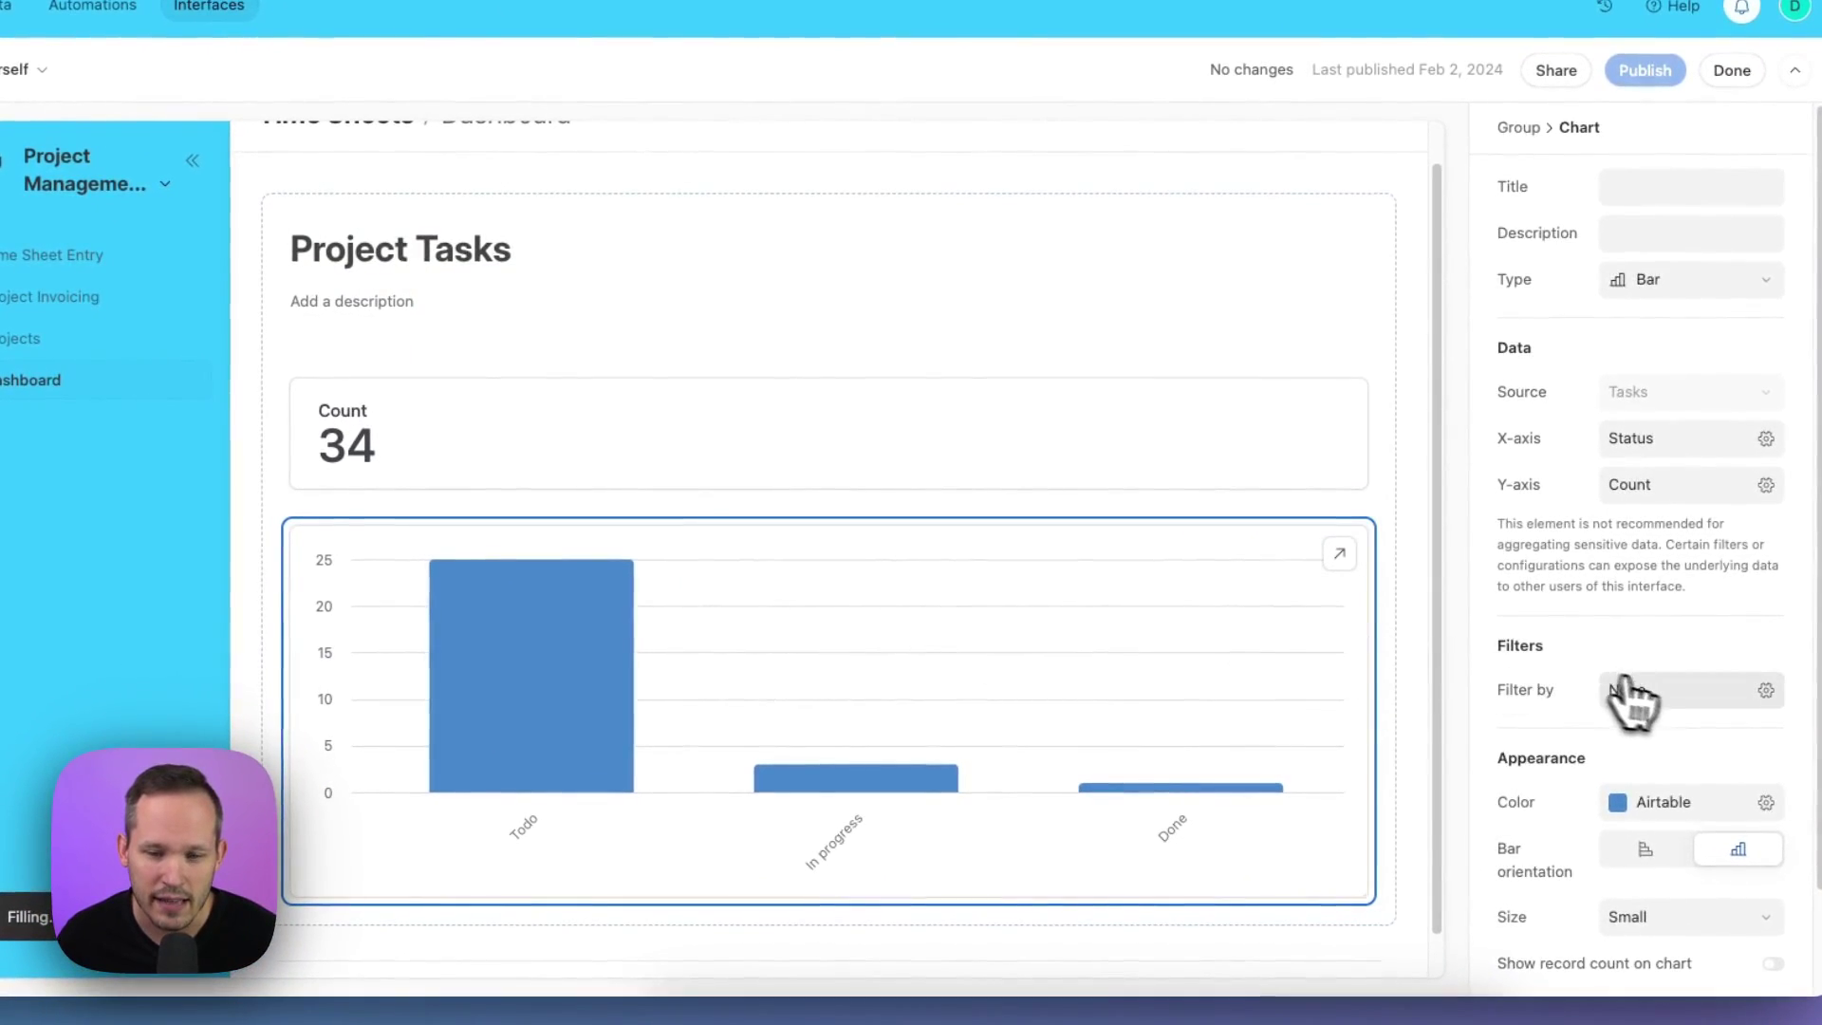
pyautogui.scroll(-2, 1586, 691)
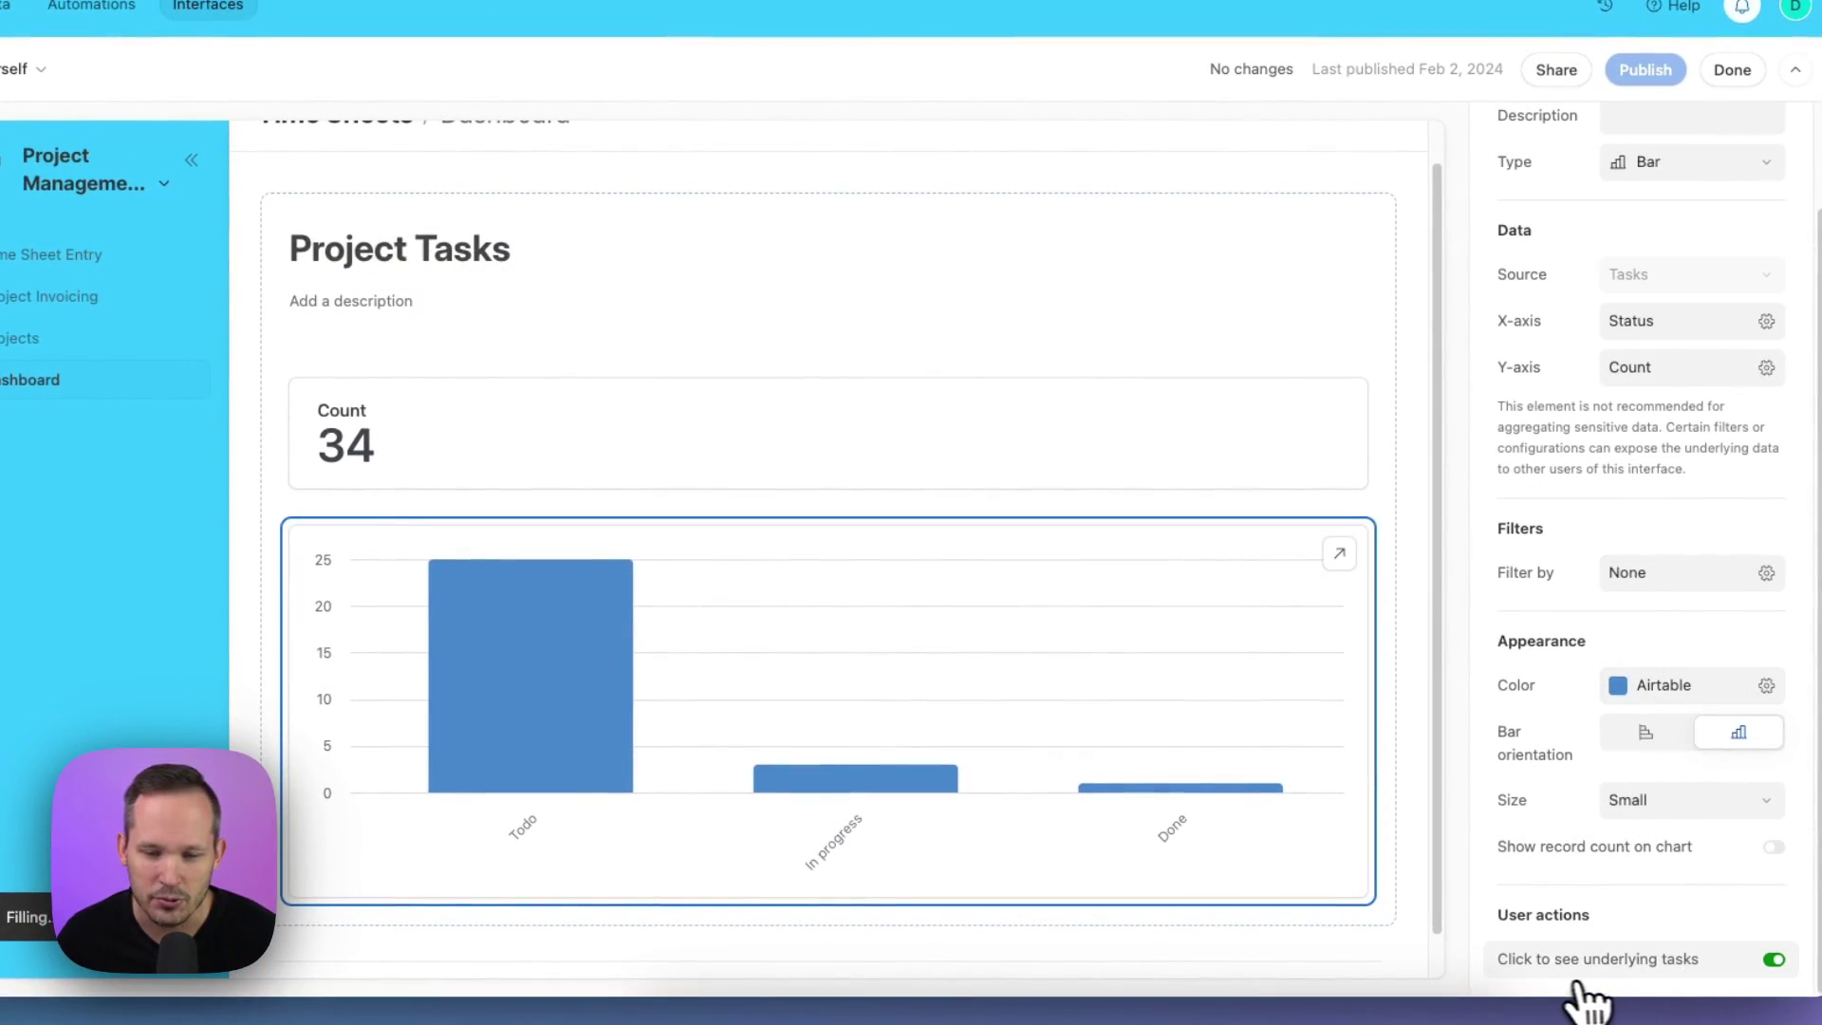
pyautogui.click(1770, 960)
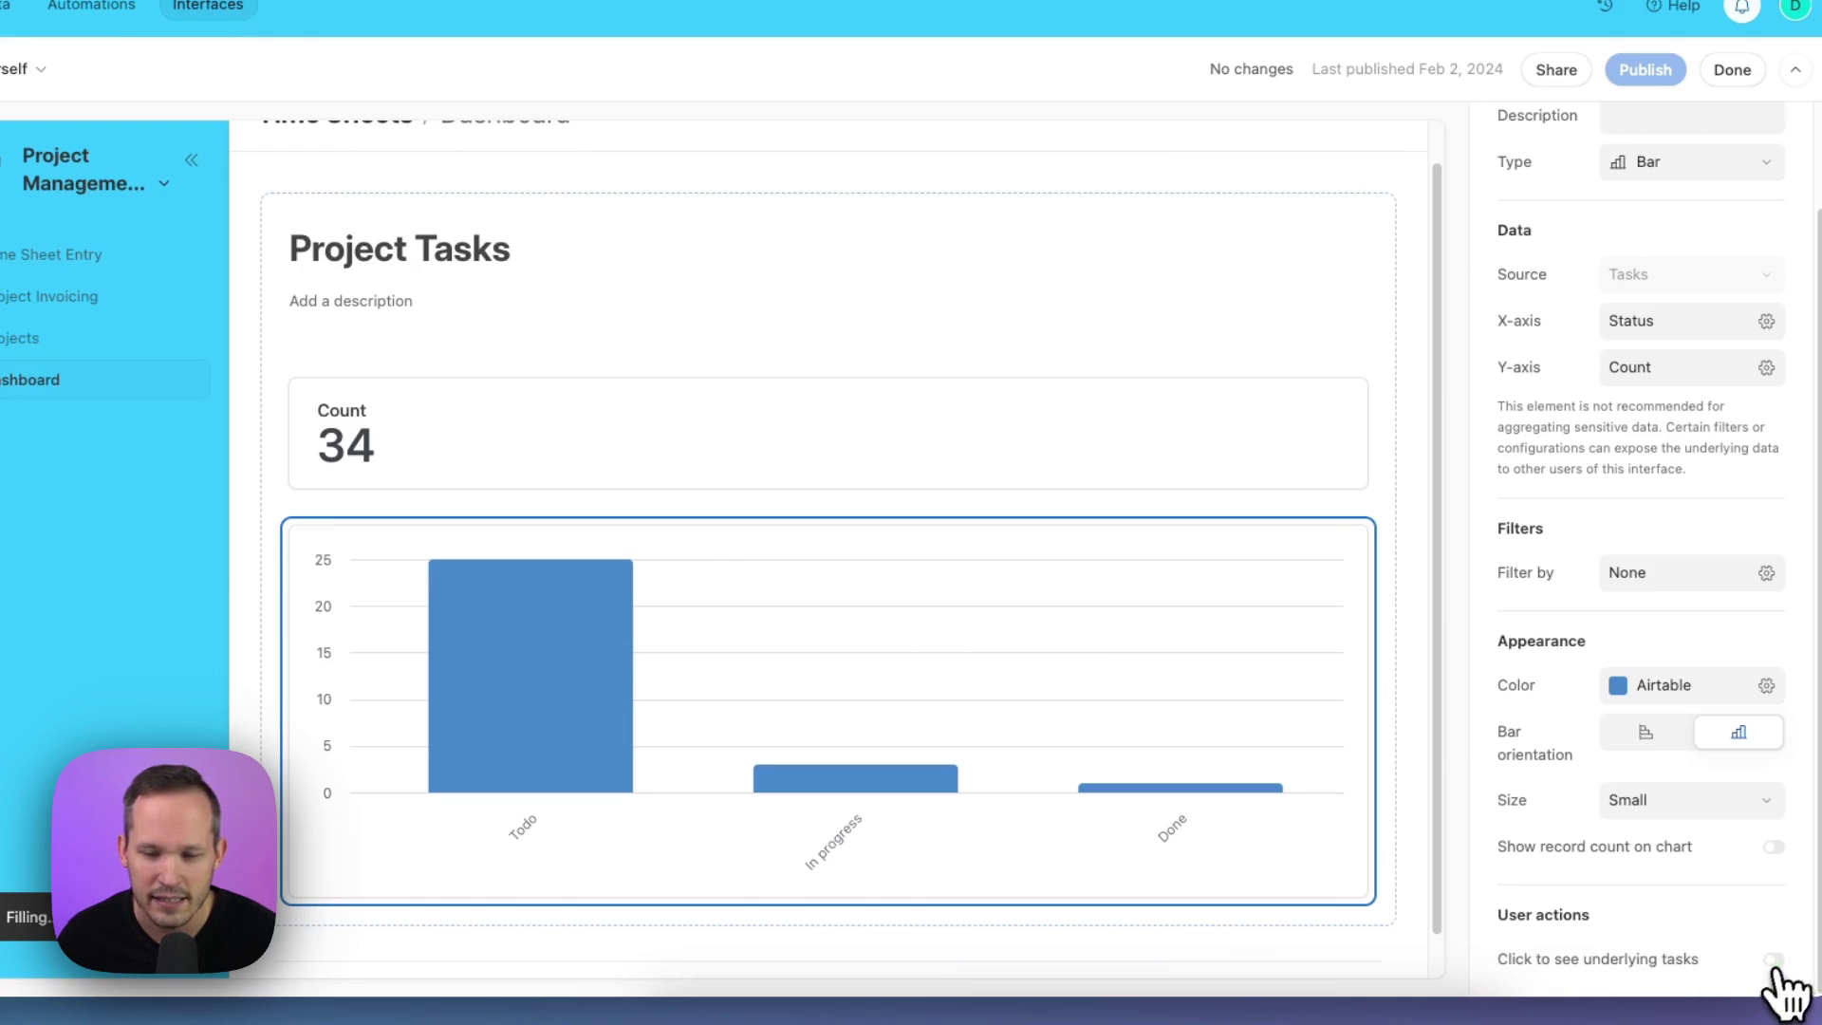
pyautogui.click(1771, 960)
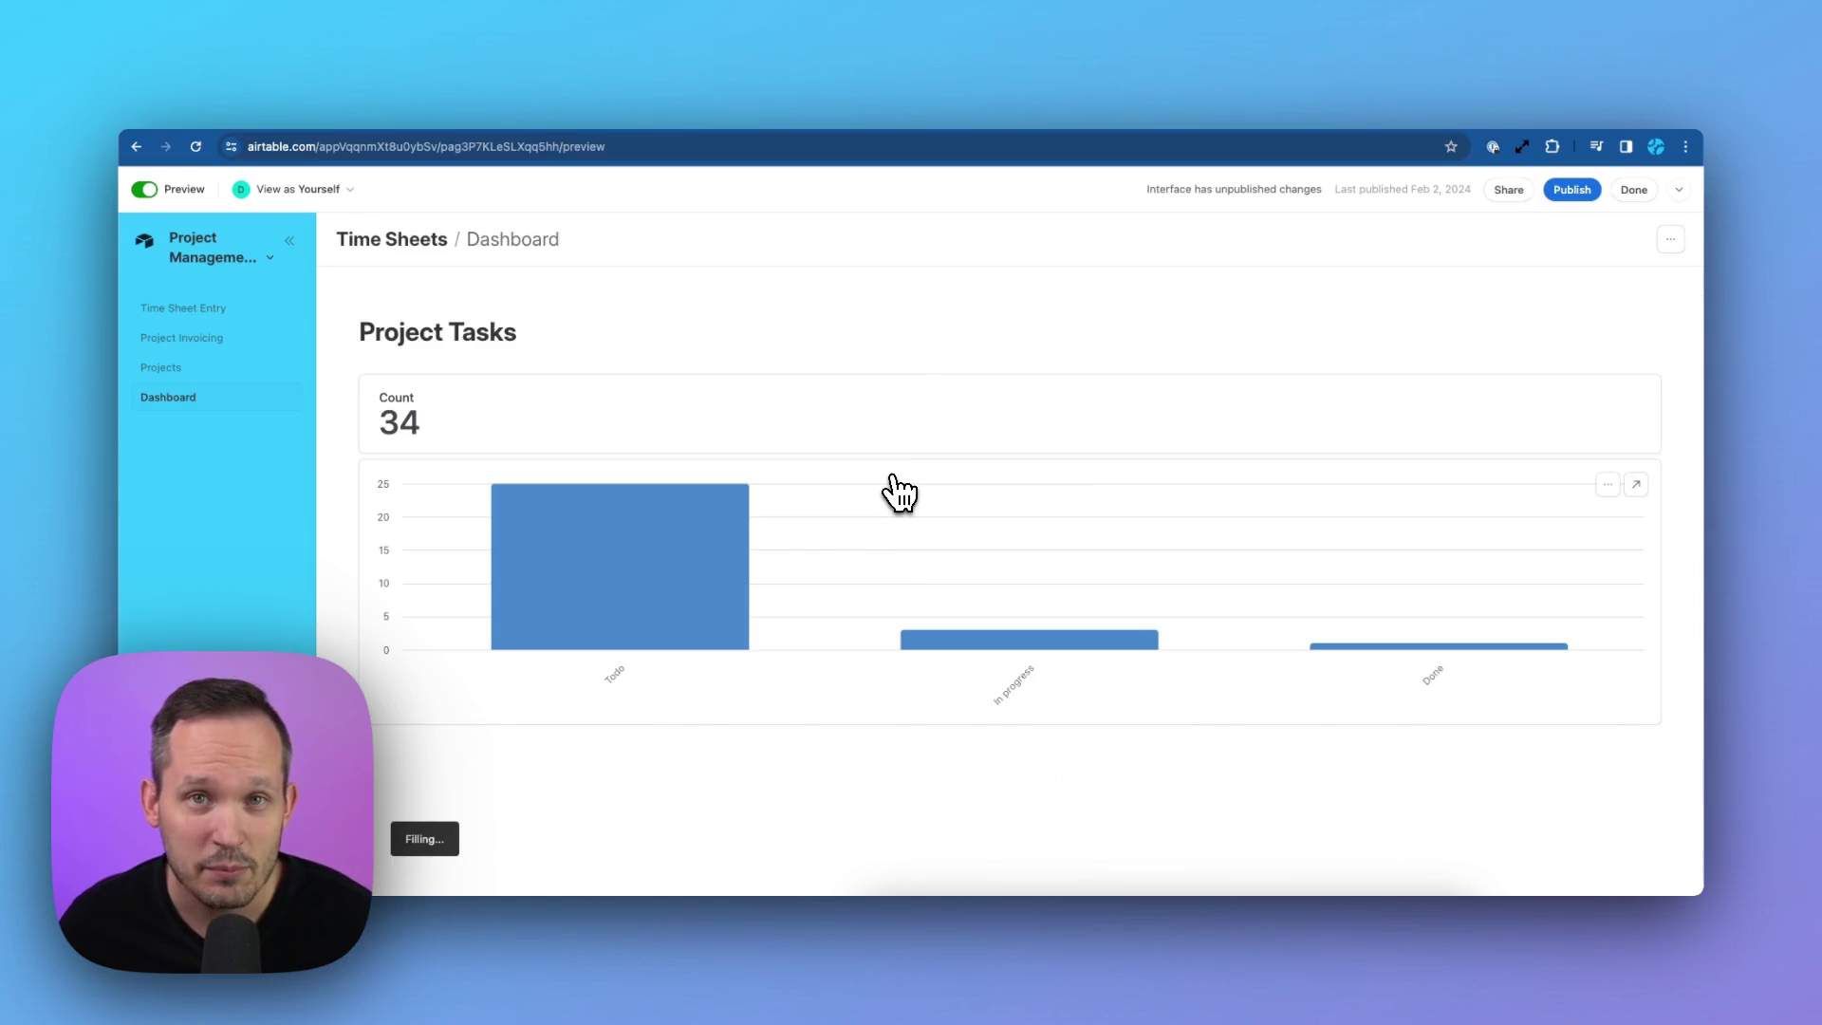
# Open the Todo bar's task list and switch between the In progress, Done and Todo tabs.
pyautogui.moveTo(637, 558)
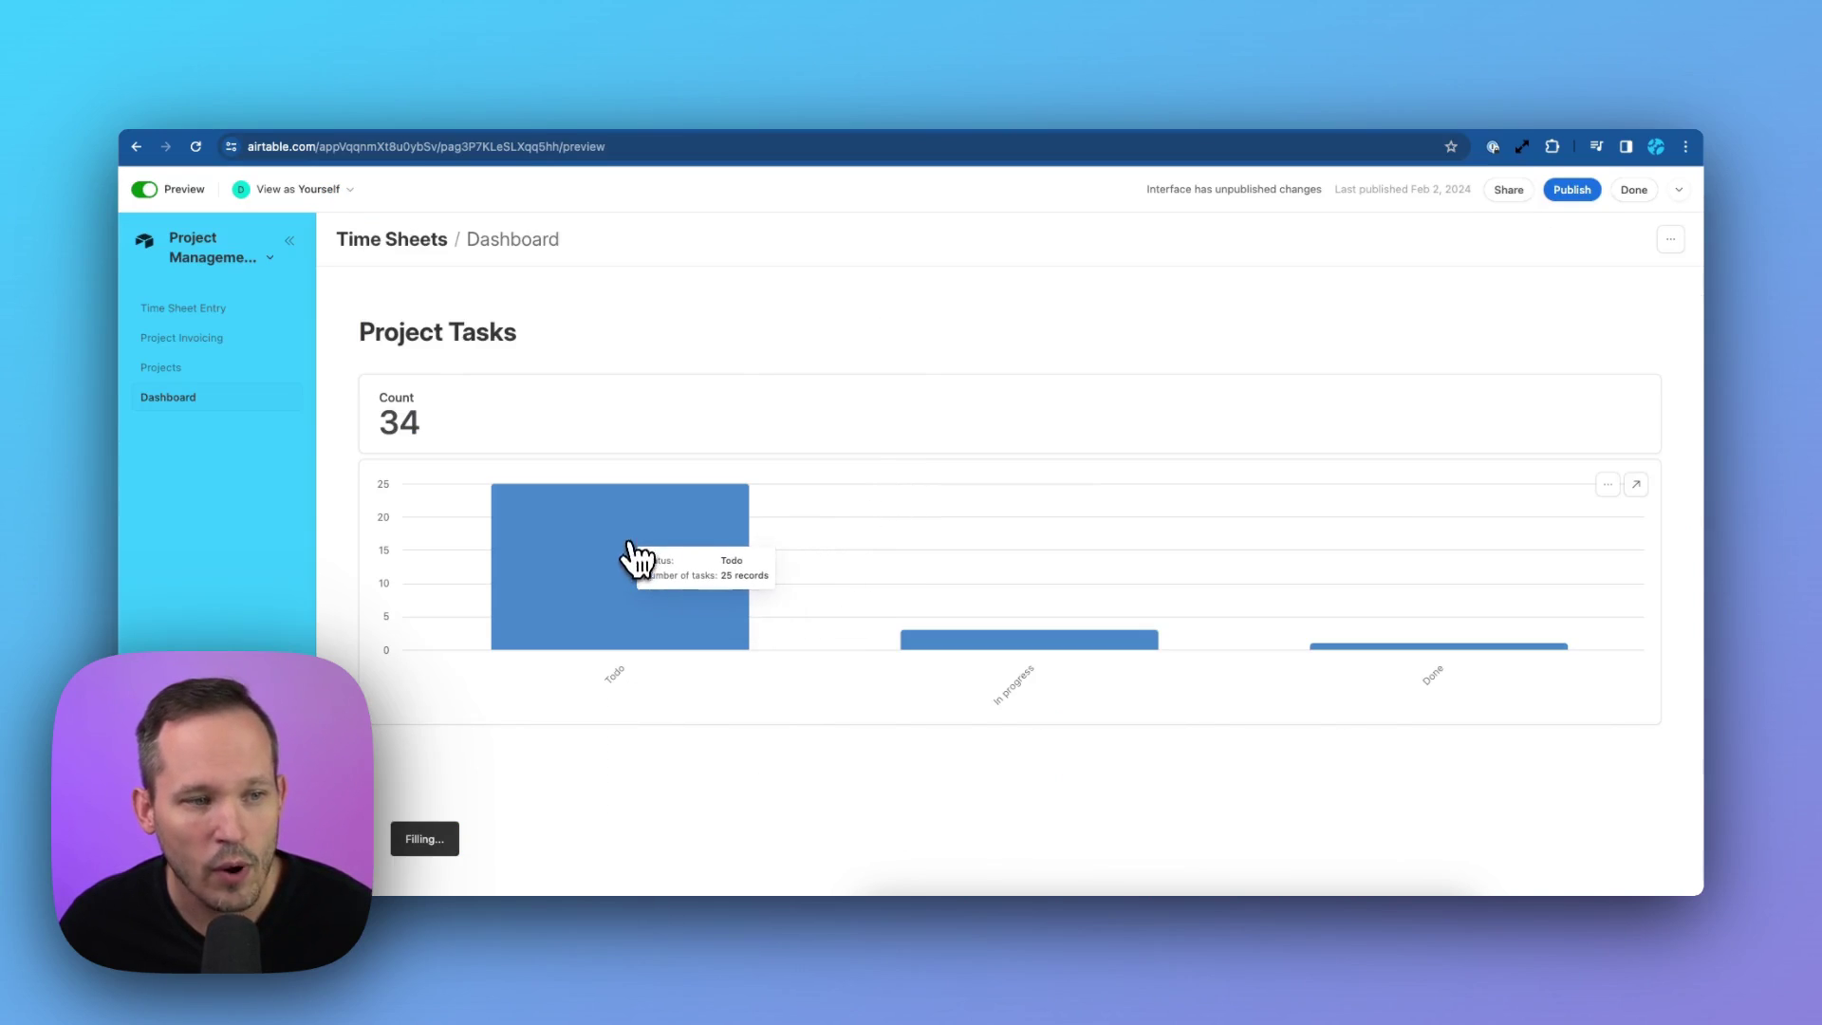
pyautogui.click(633, 559)
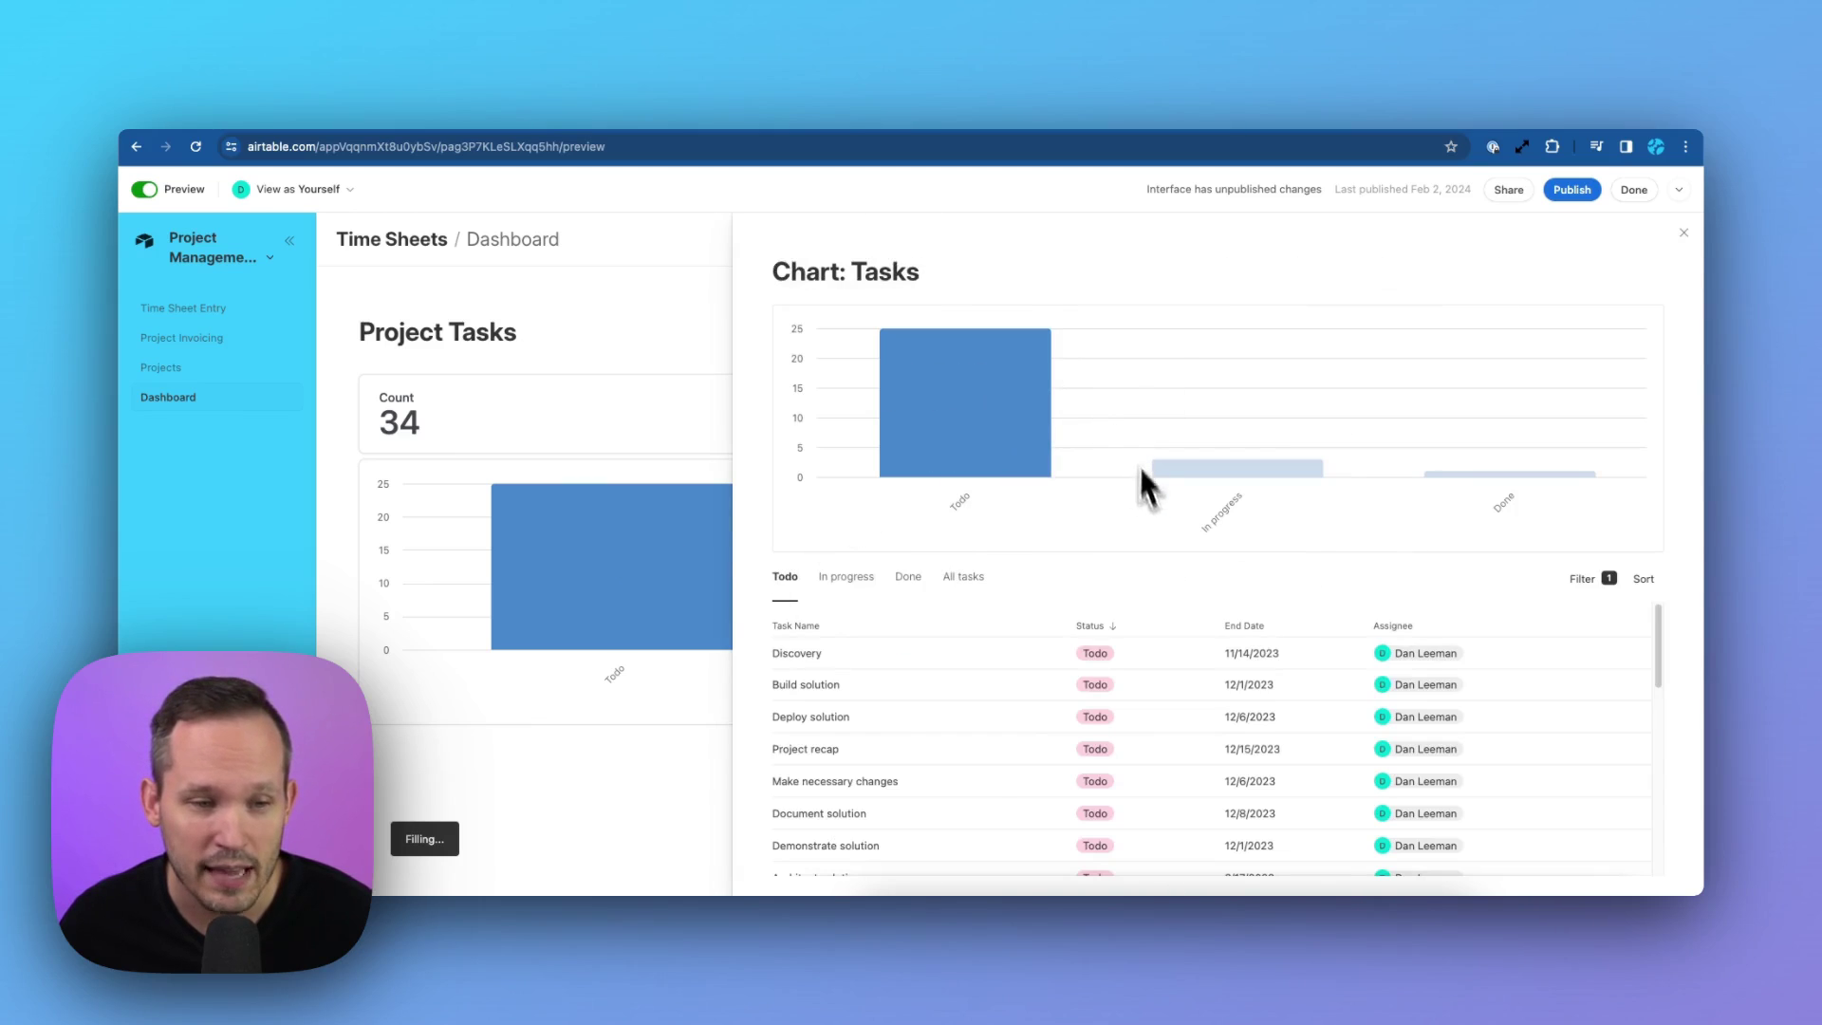
pyautogui.scroll(-3, 1067, 668)
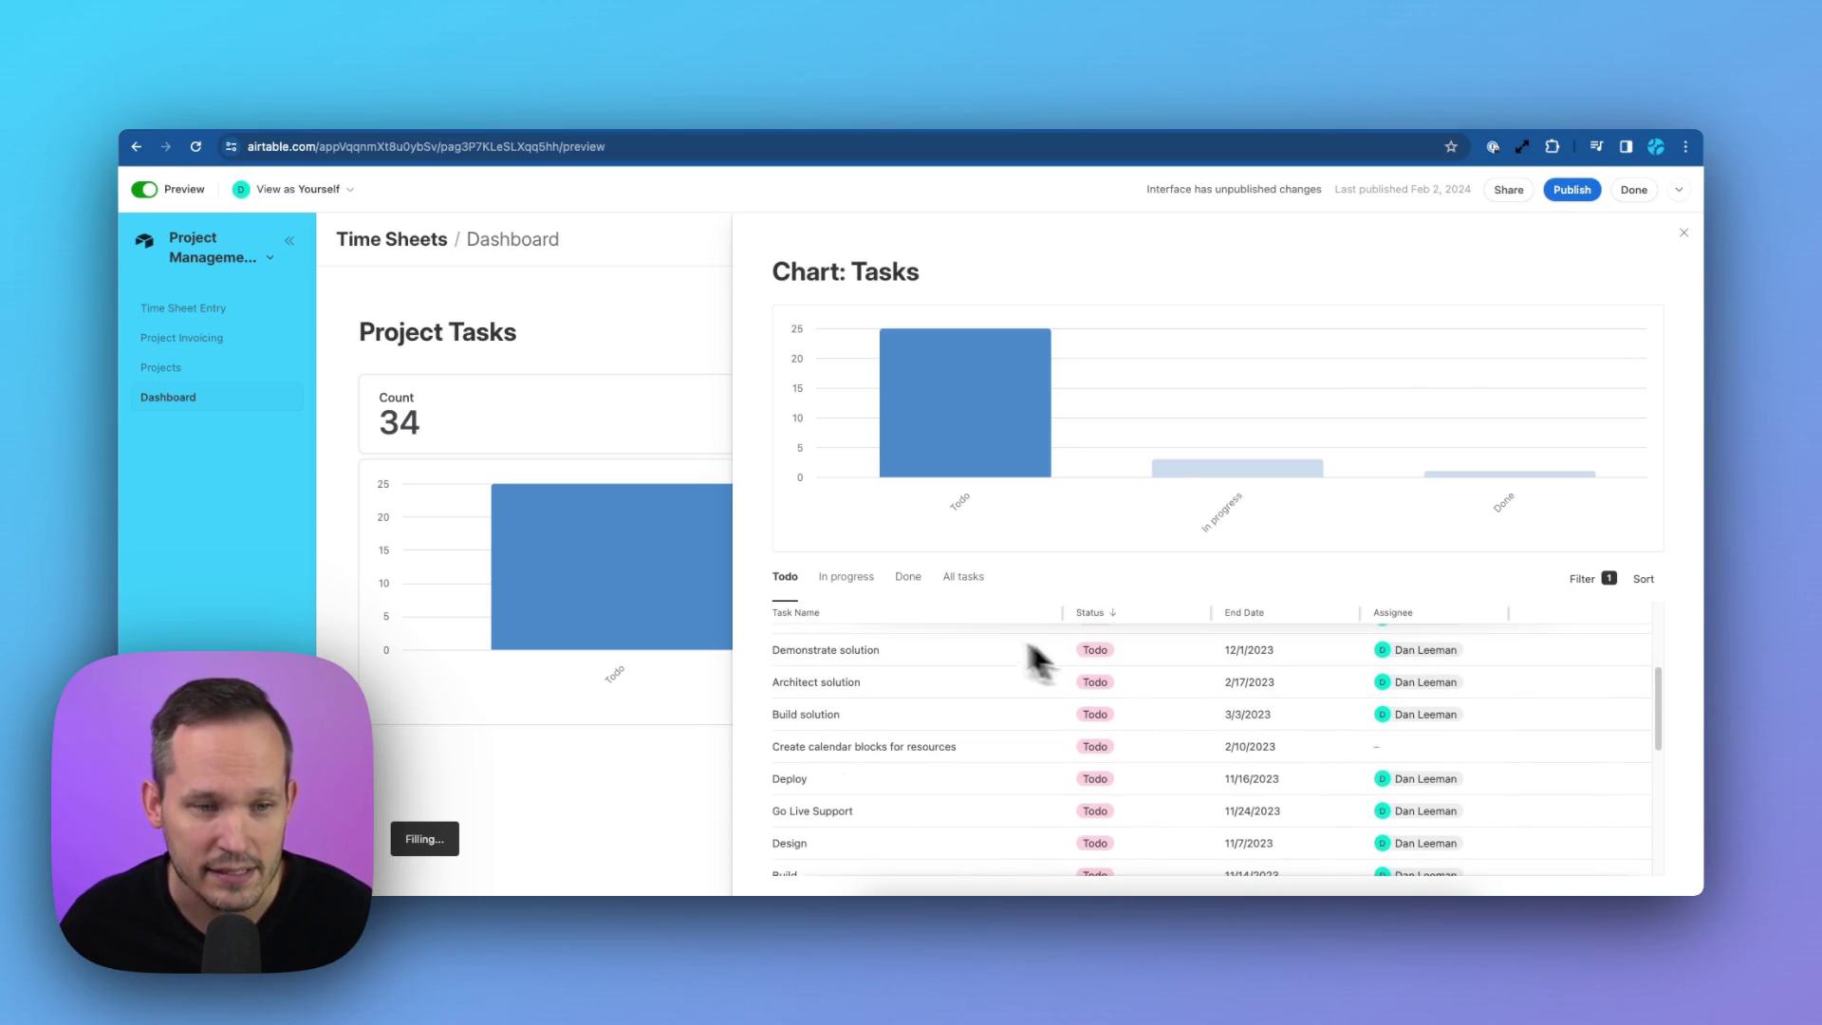
pyautogui.click(859, 580)
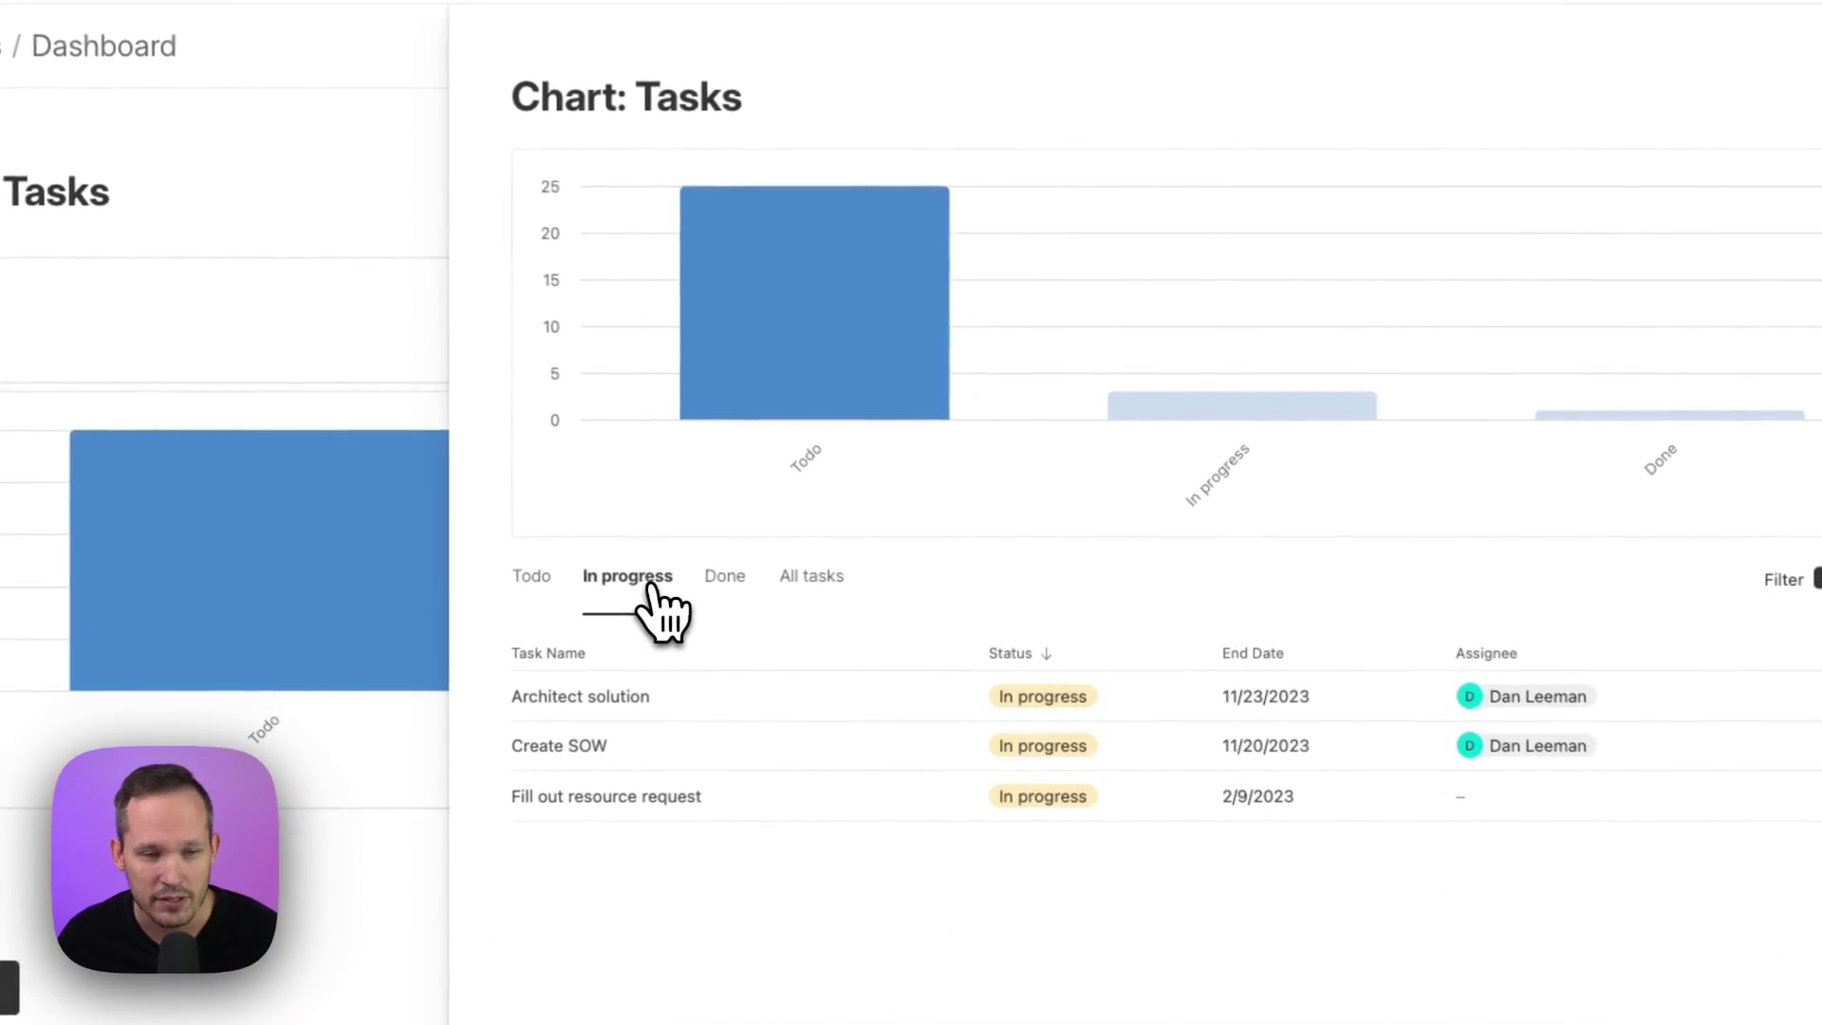
pyautogui.click(712, 583)
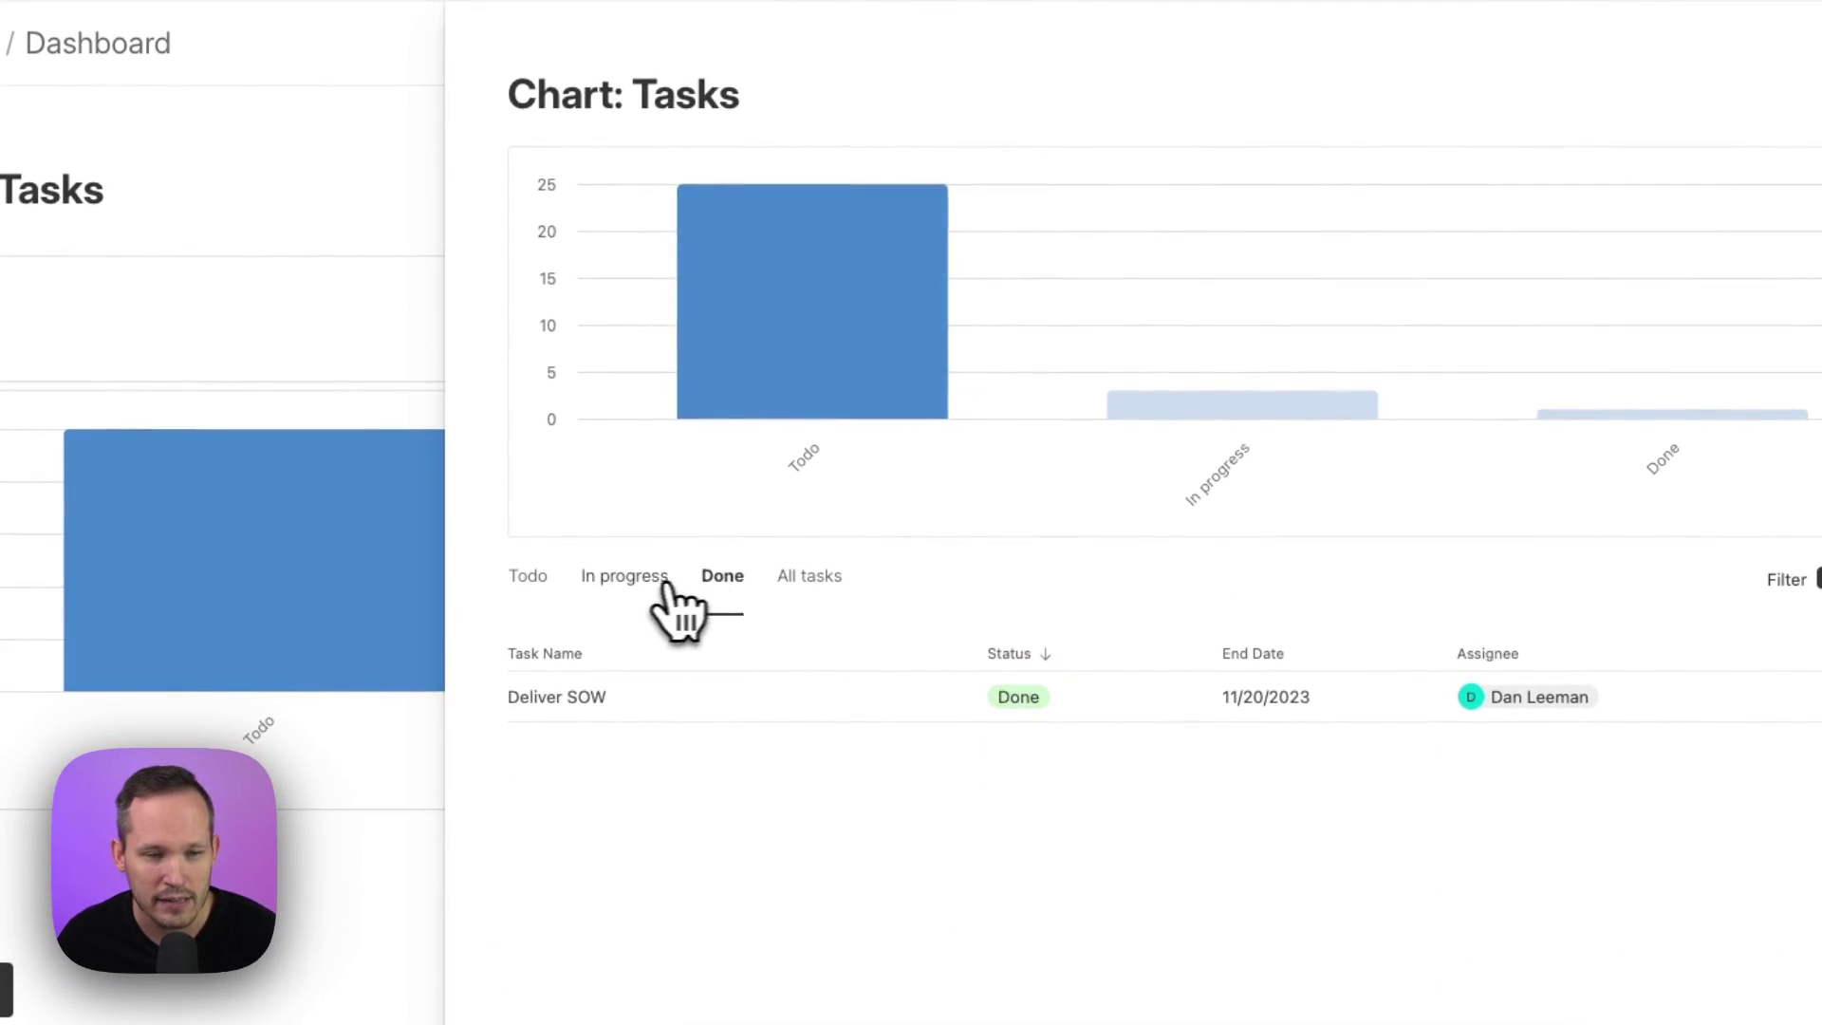
pyautogui.click(628, 581)
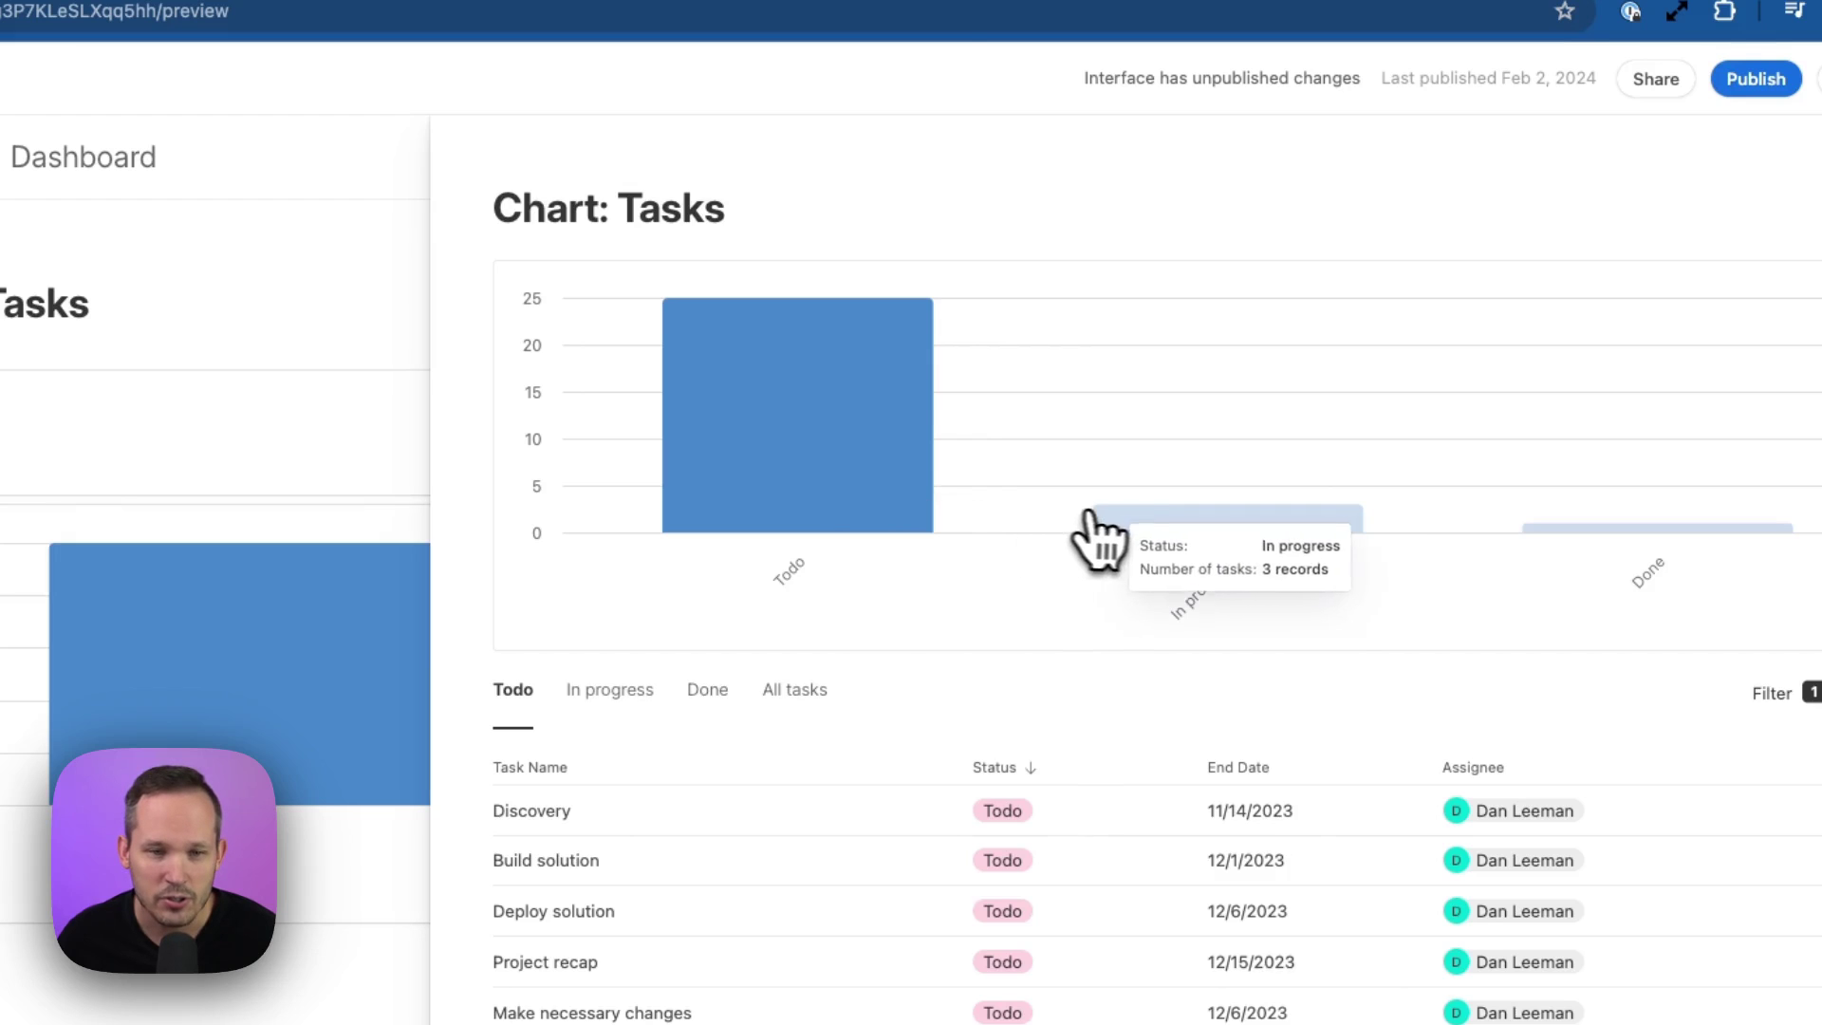
# Drill into the In progress, Done and Todo bars, ending on the three In progress tasks.
pyautogui.click(1138, 522)
pyautogui.click(1423, 517)
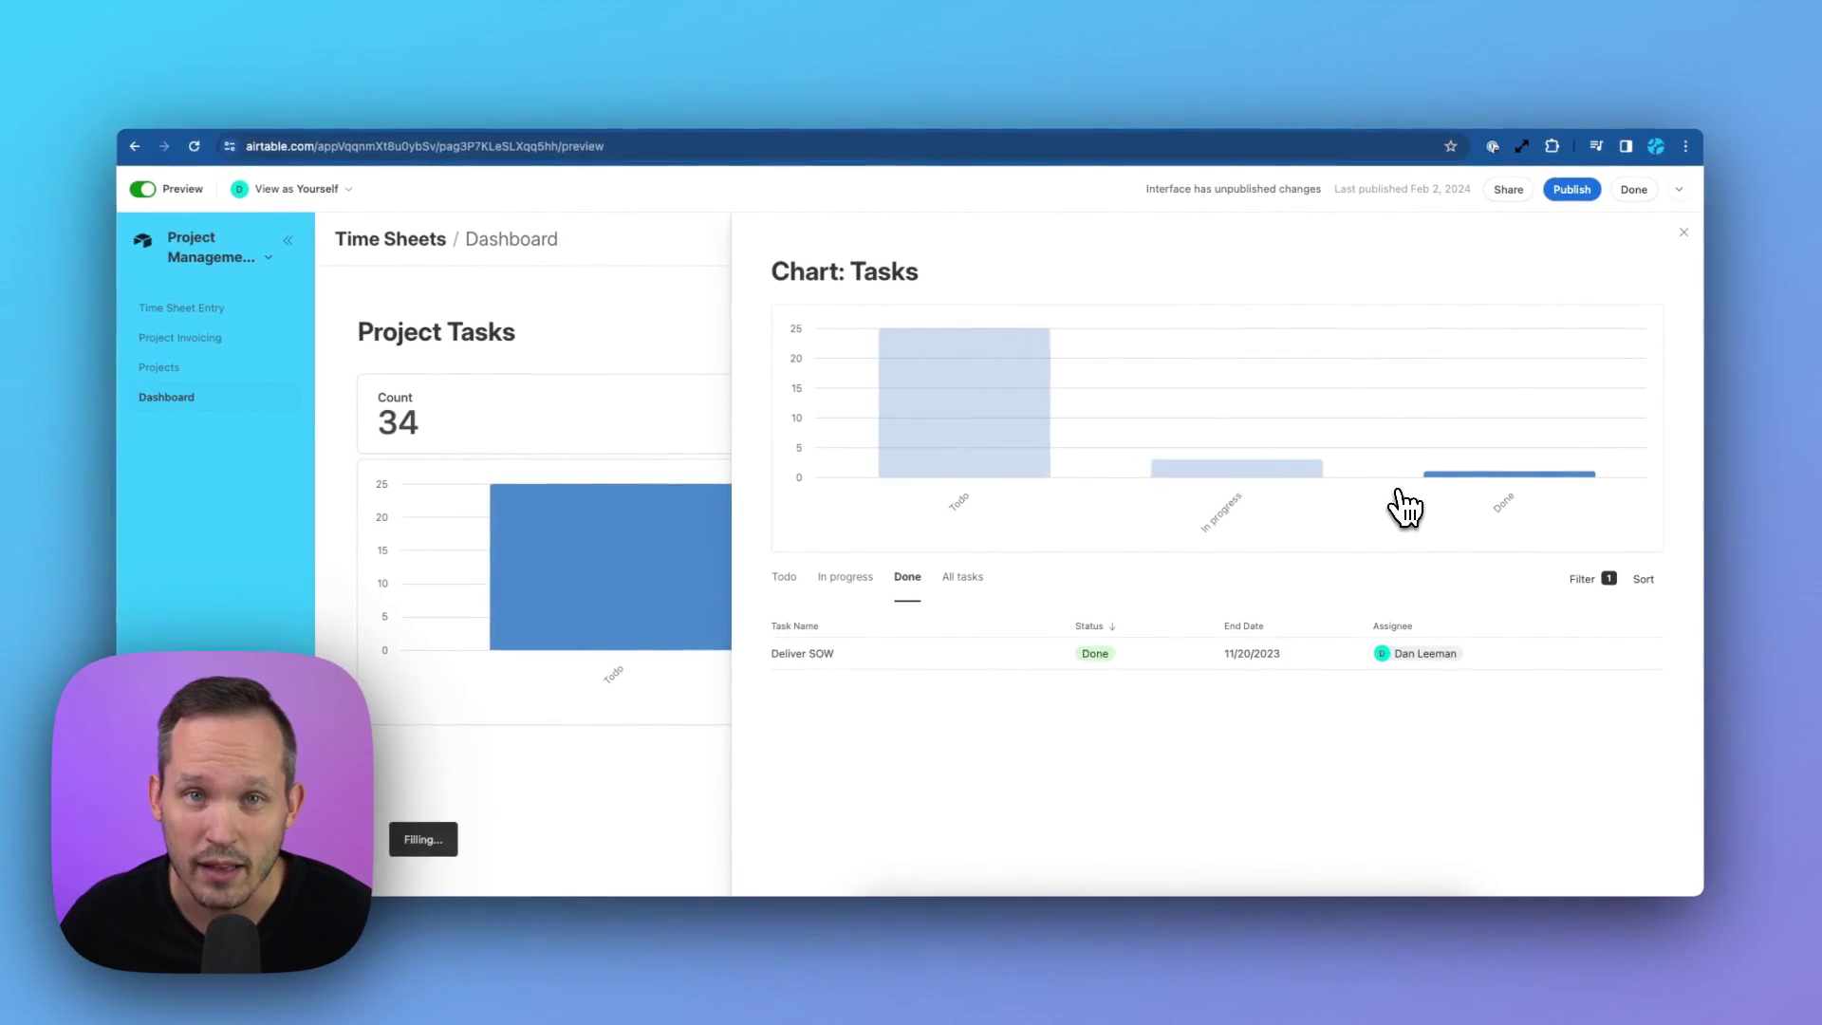
pyautogui.click(1065, 539)
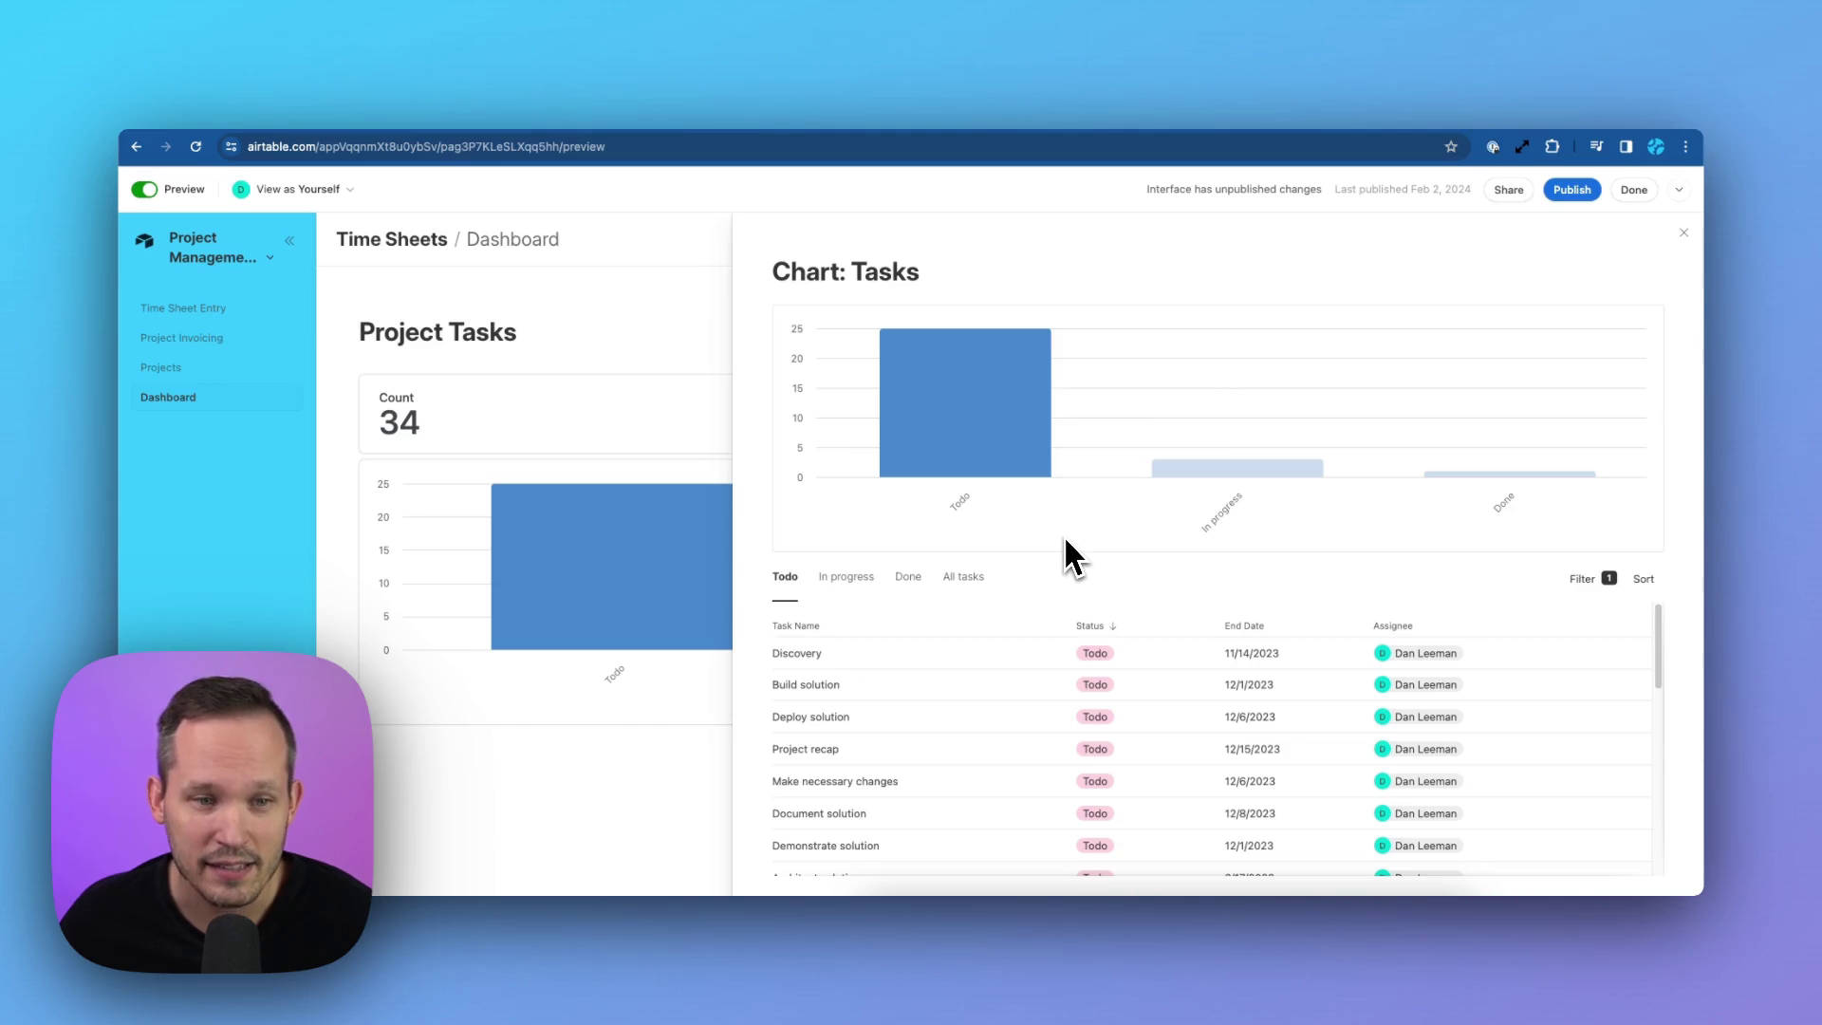
pyautogui.click(1283, 470)
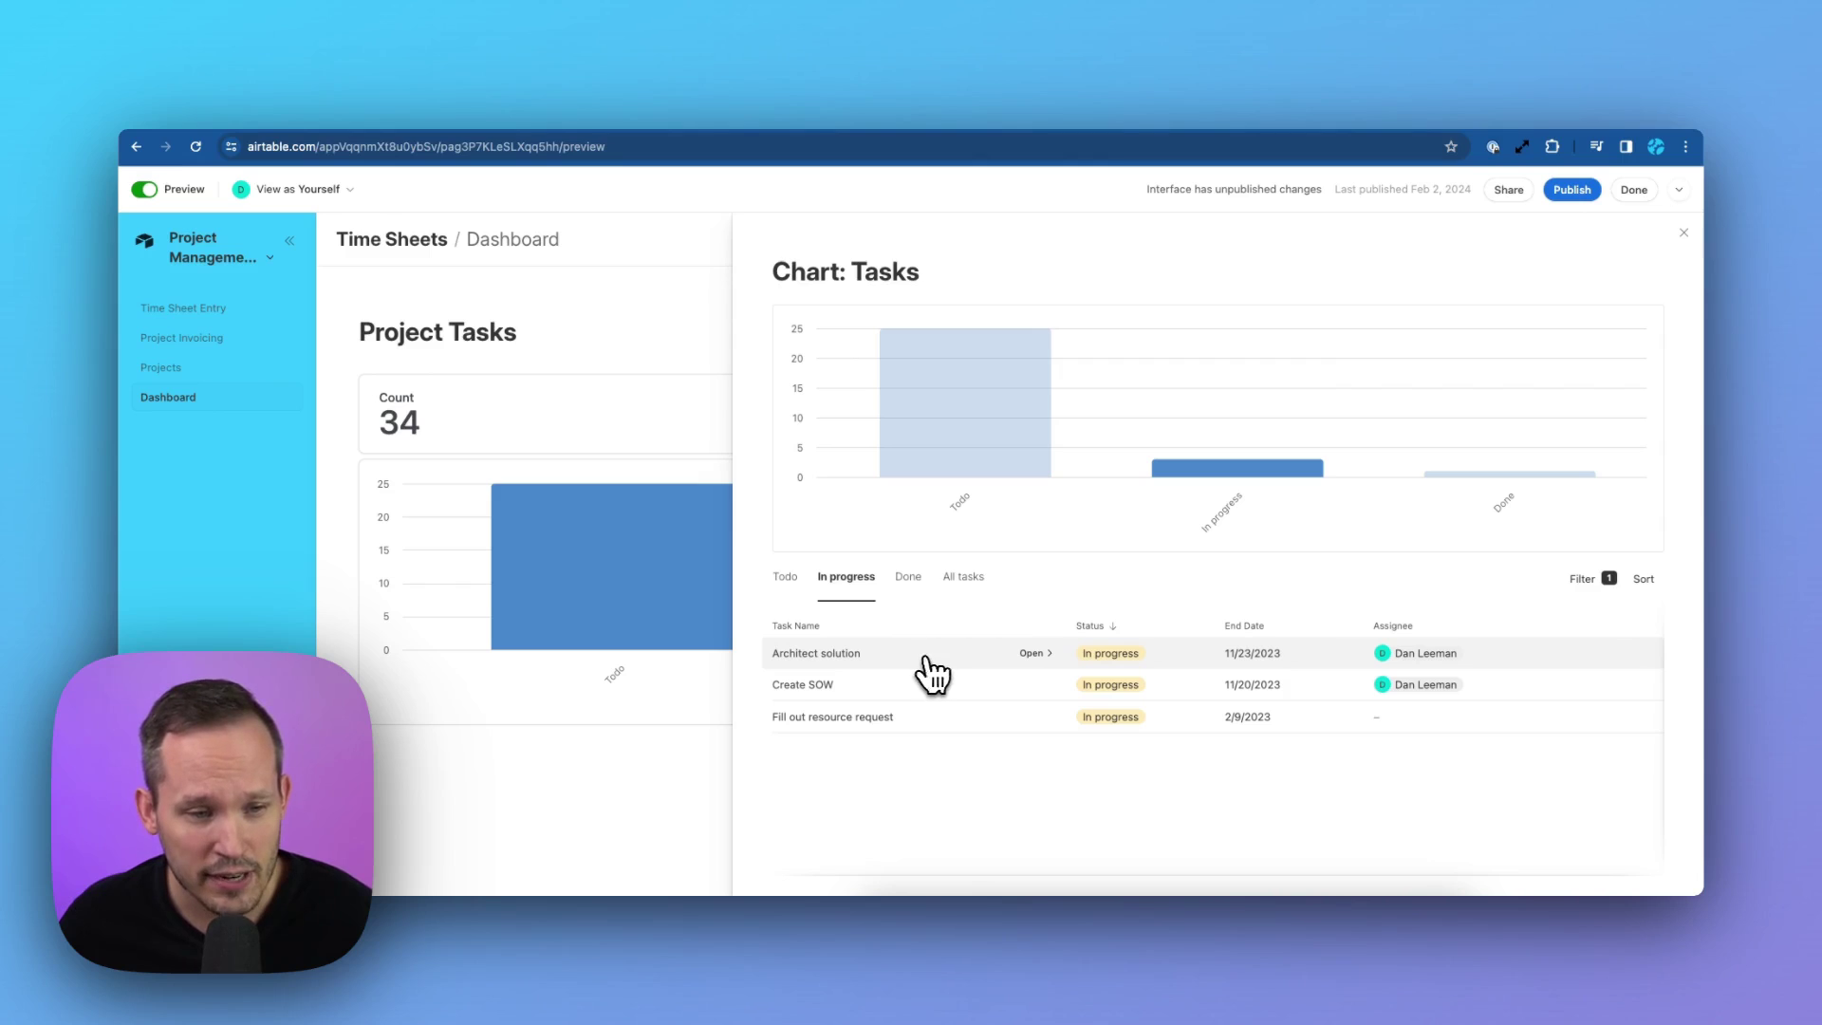
# Open the Architect solution task's full record from the In progress list.
pyautogui.click(1034, 653)
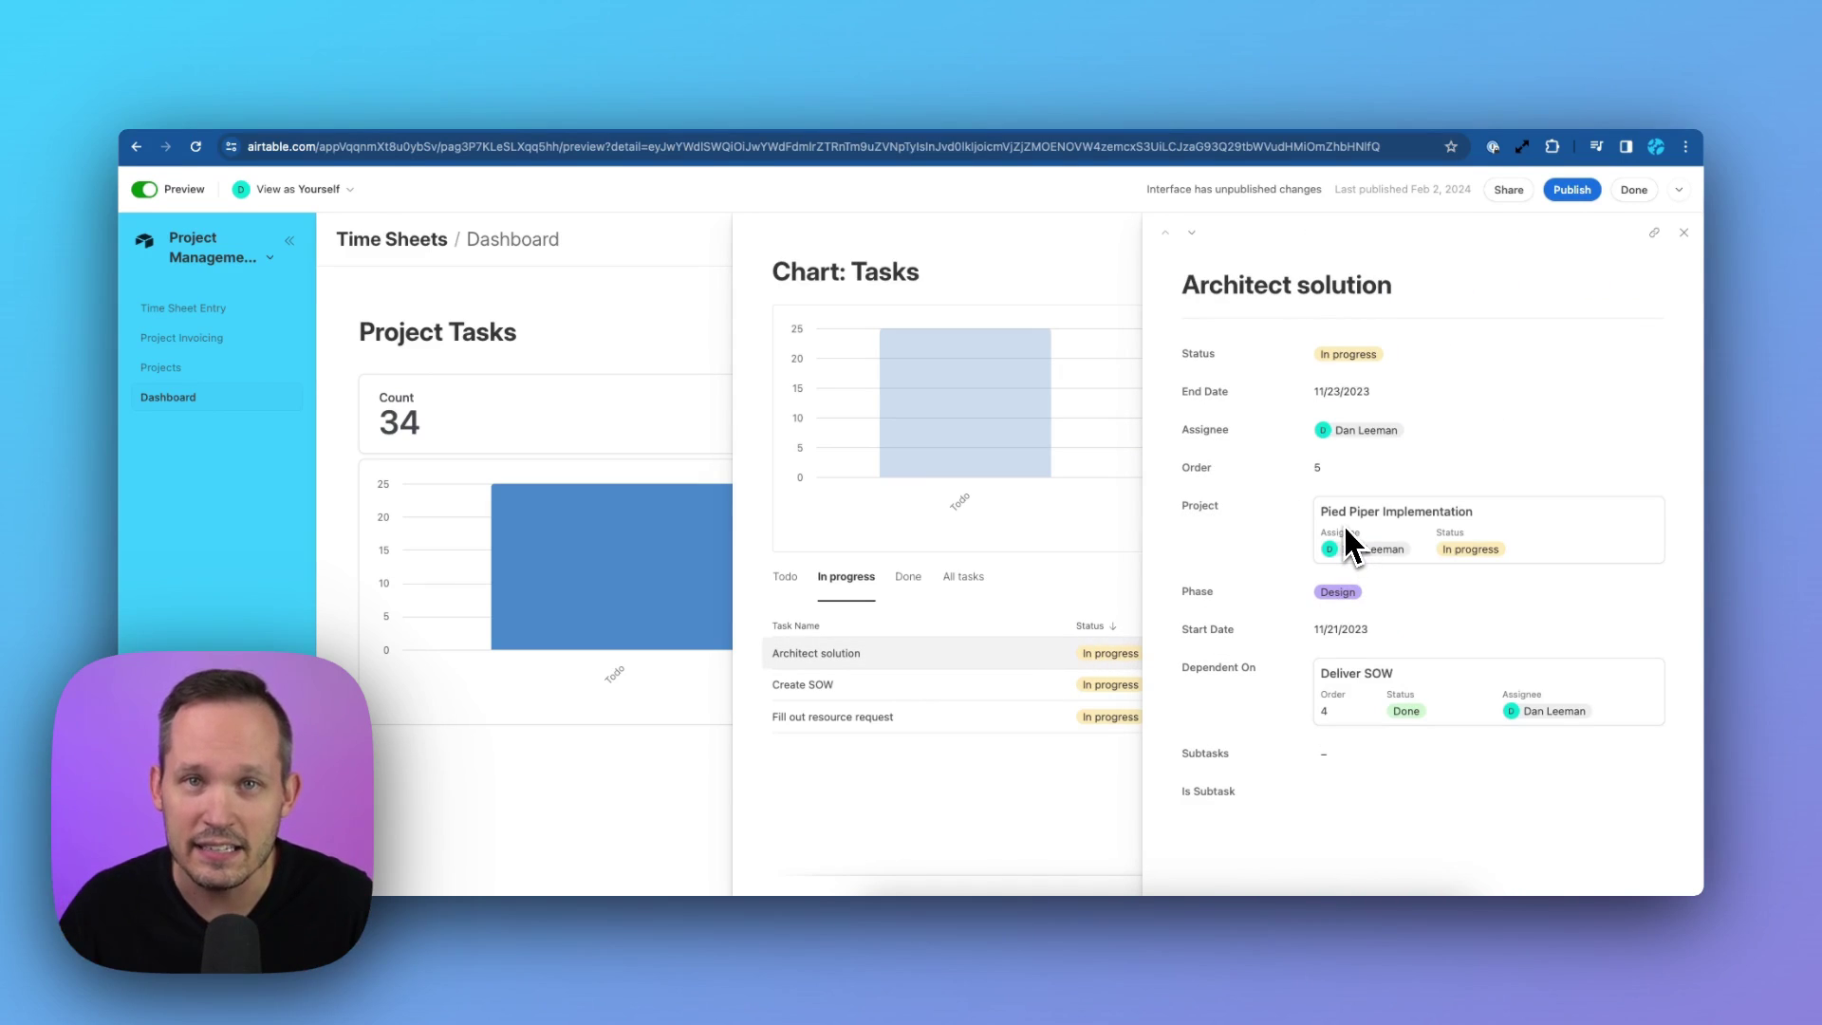